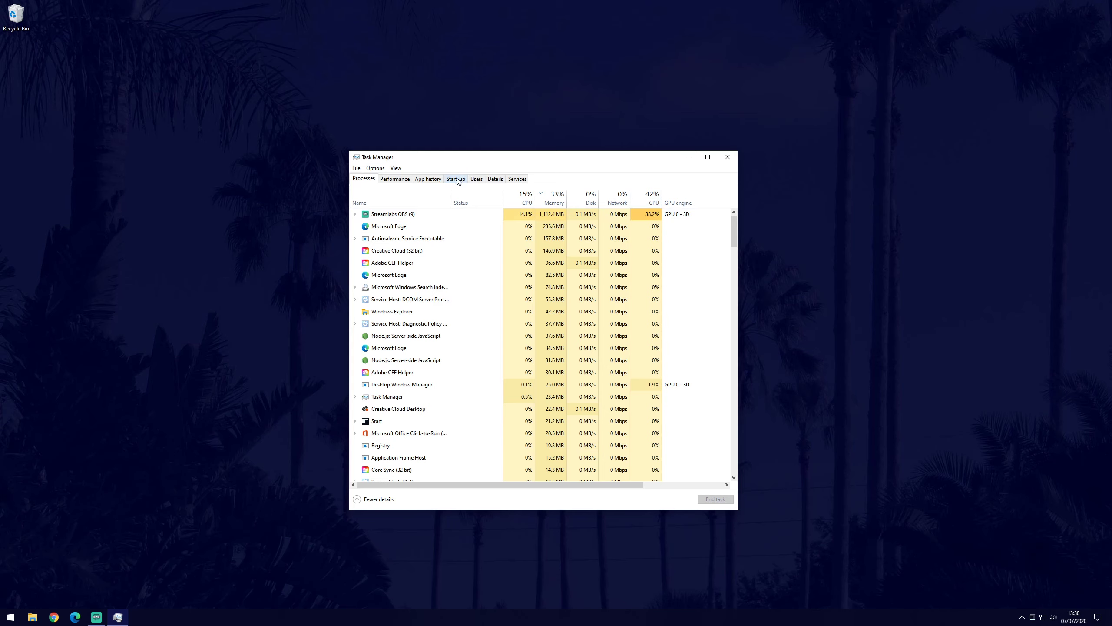
Step: Open the list of start-up programs and check the disable option for Creative Cloud Desktop
left_click(457, 180)
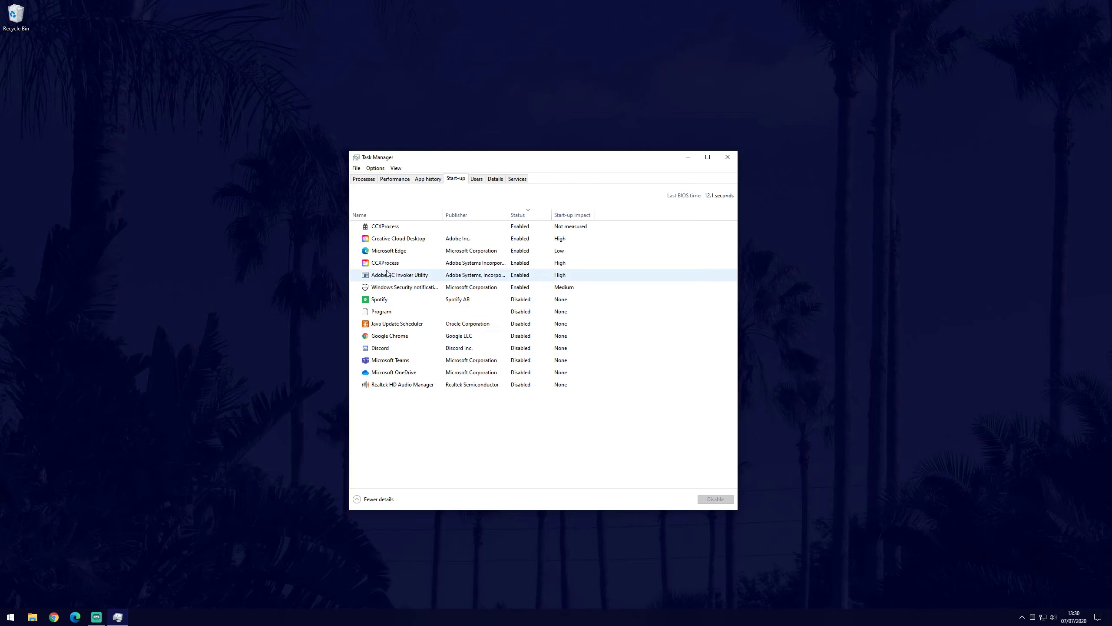
right_click(392, 242)
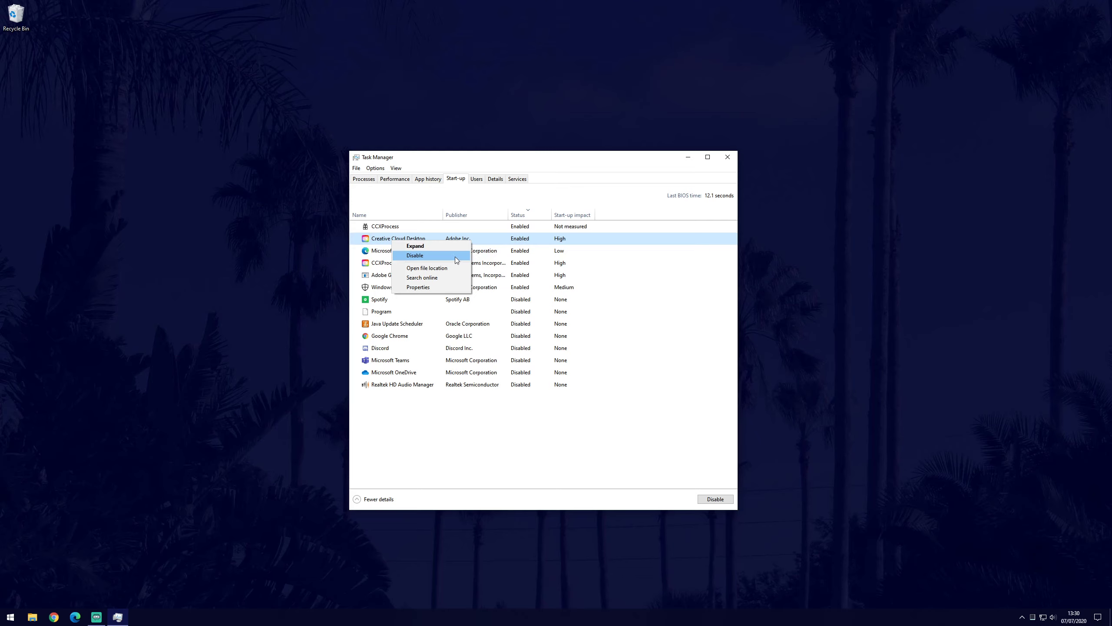
left_click(384, 241)
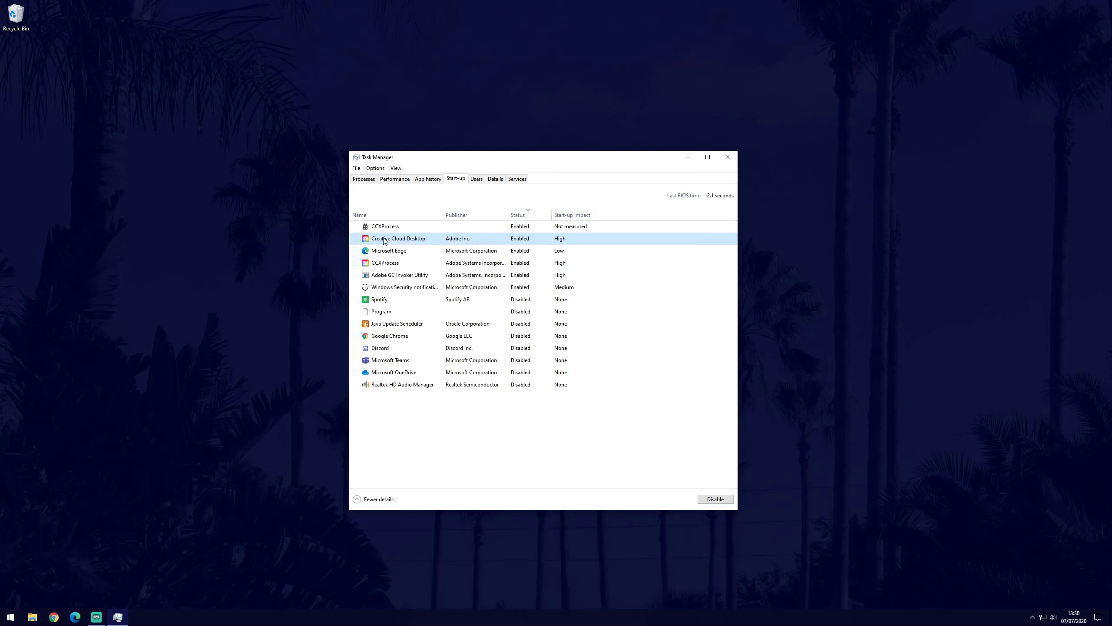
Step: Enable Spotify in the list of start-up programs
right_click(386, 302)
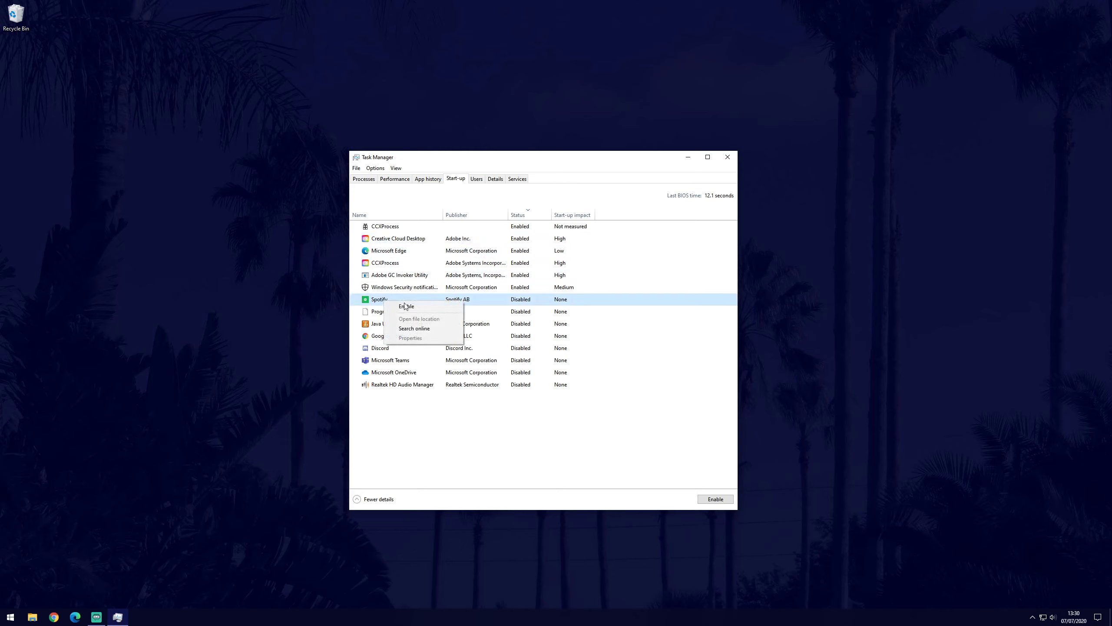
left_click(417, 308)
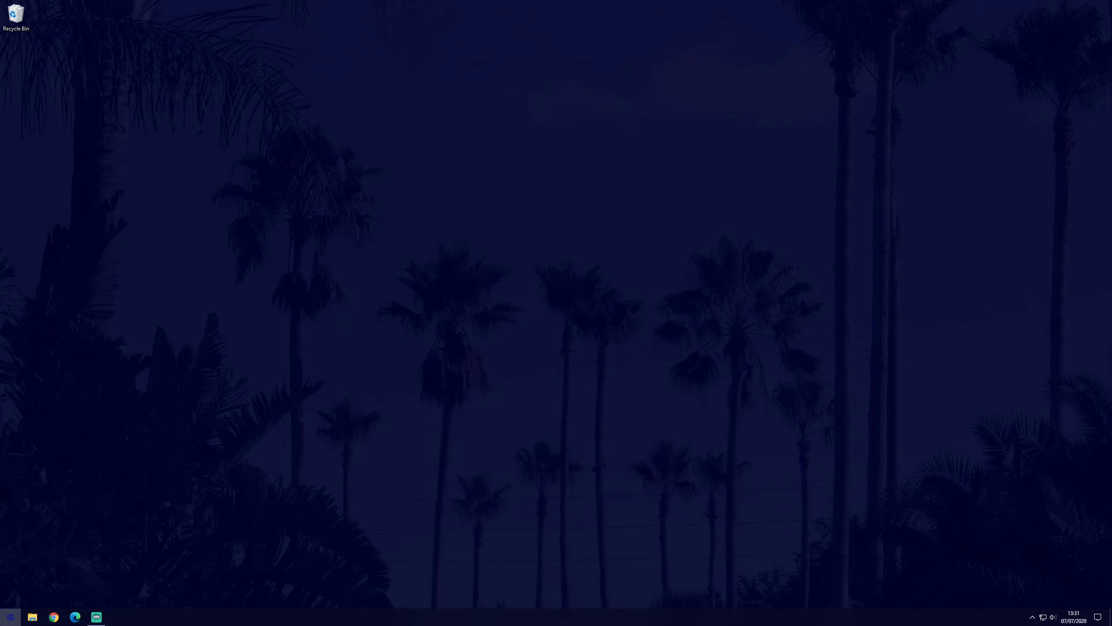
Step: Open the installed apps list in Windows Settings and bring up the uninstall option for Adobe After Effects 2020
left_click(10, 617)
left_click(11, 577)
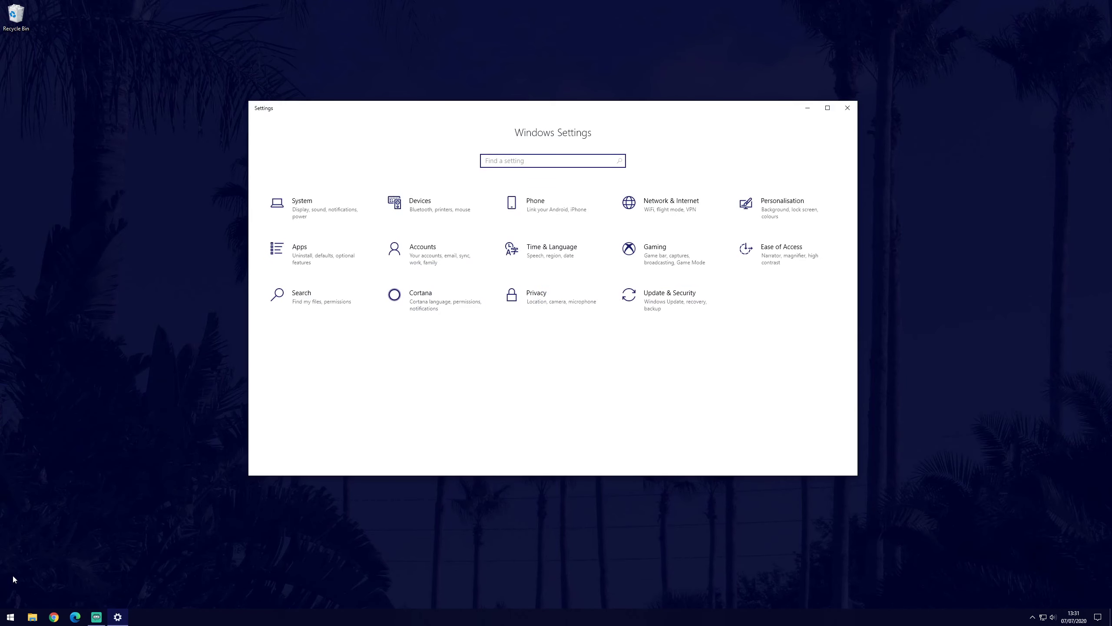
left_click(311, 252)
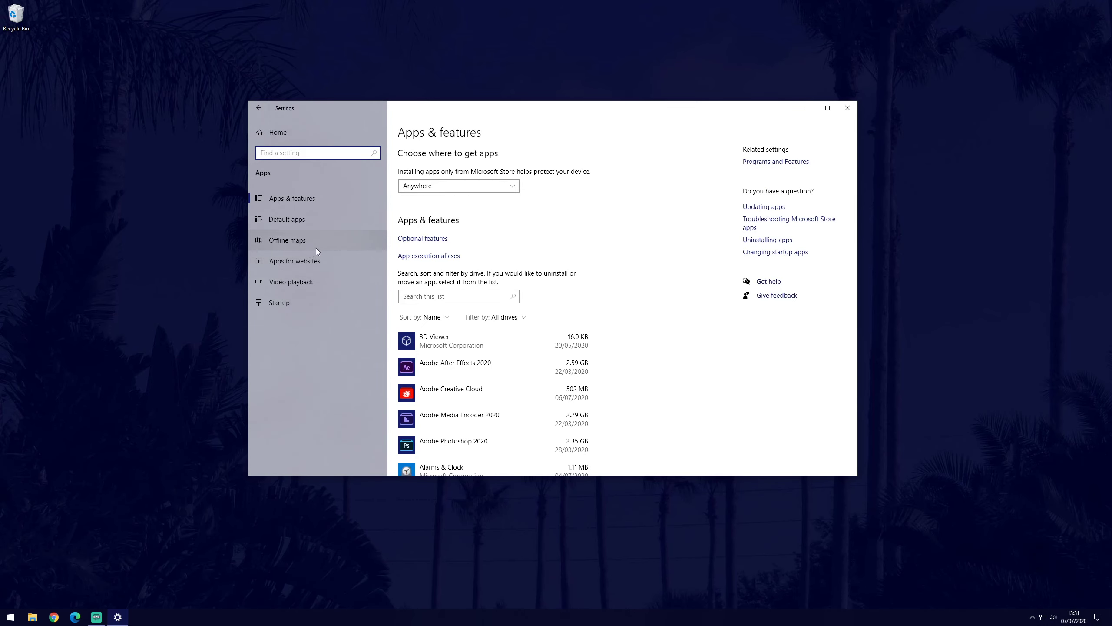
left_click(520, 365)
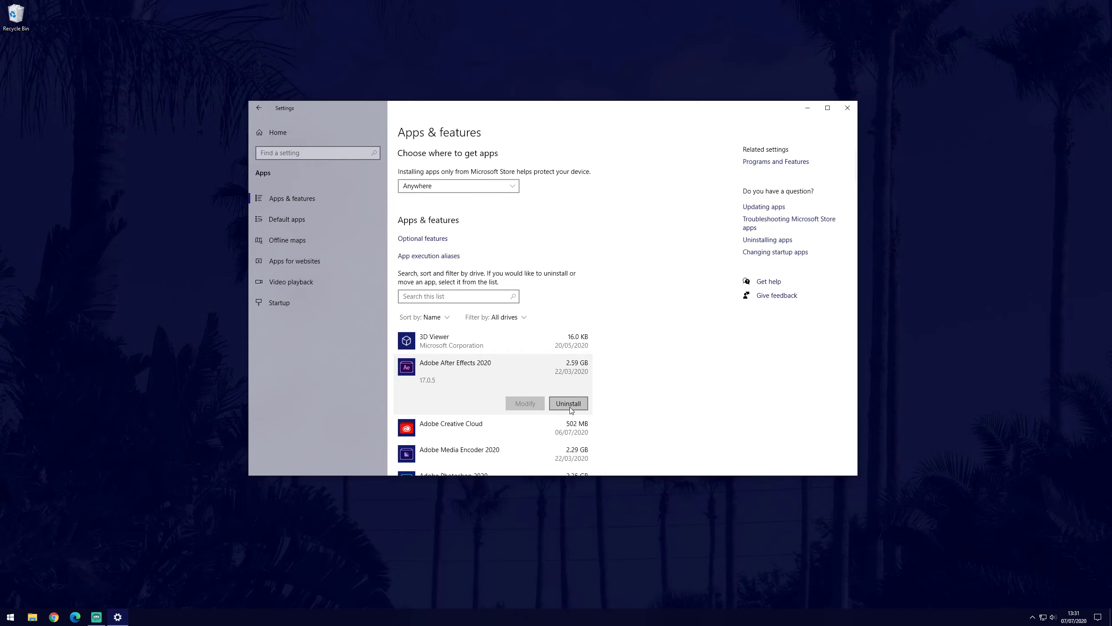
left_click(570, 407)
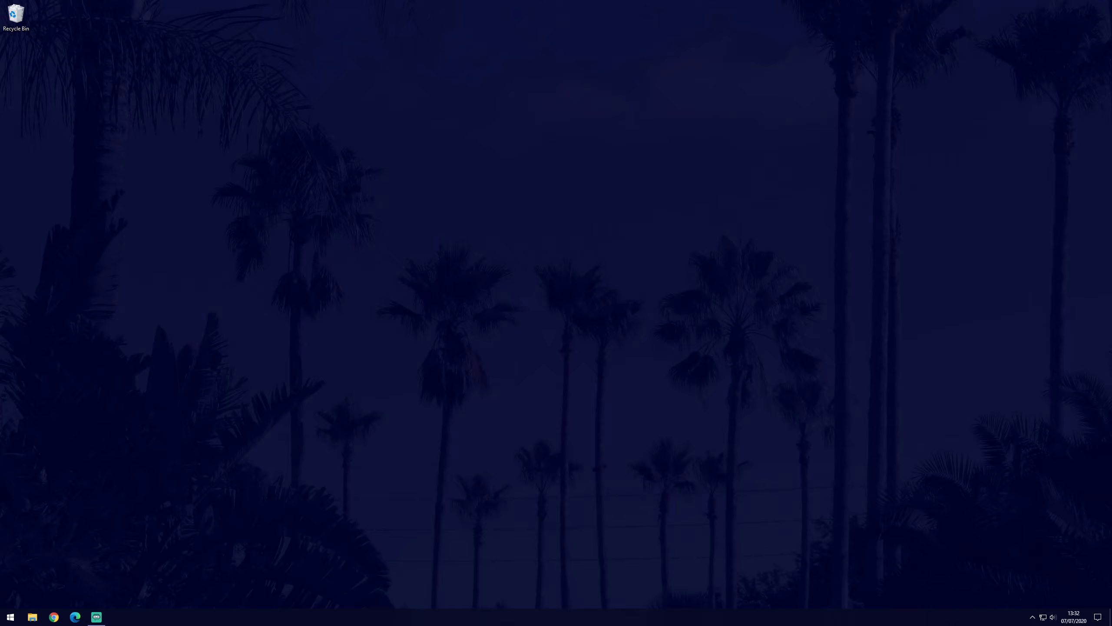
Step: Find the Storage settings and review the Storage Sense configuration, including its temporary files options and immediate clean-up
left_click(10, 617)
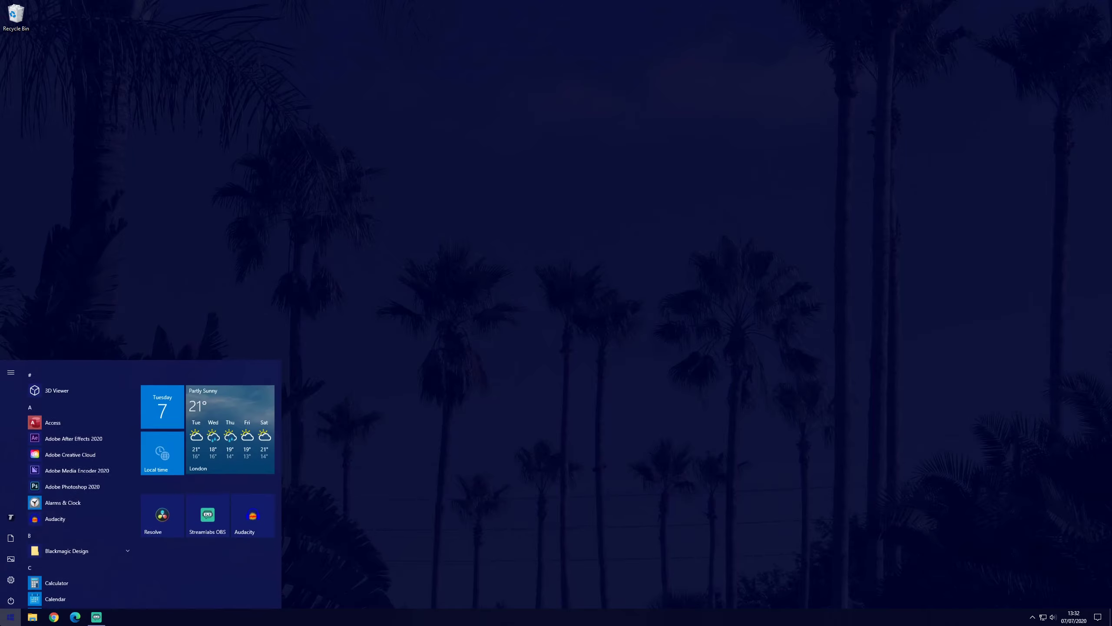
type("storage")
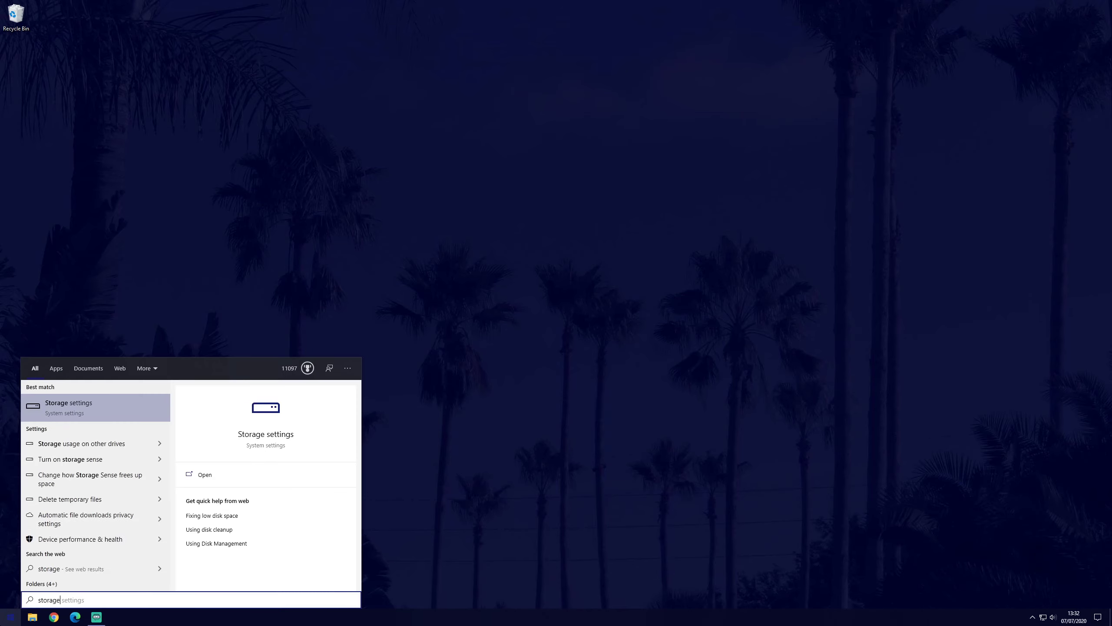
left_click(103, 413)
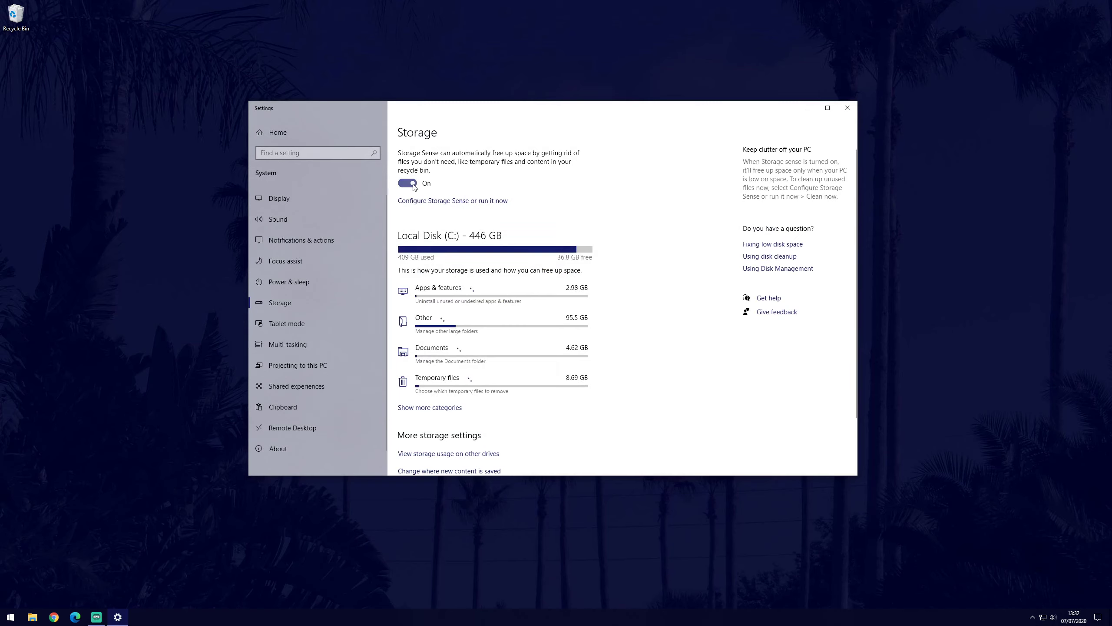
left_click(483, 202)
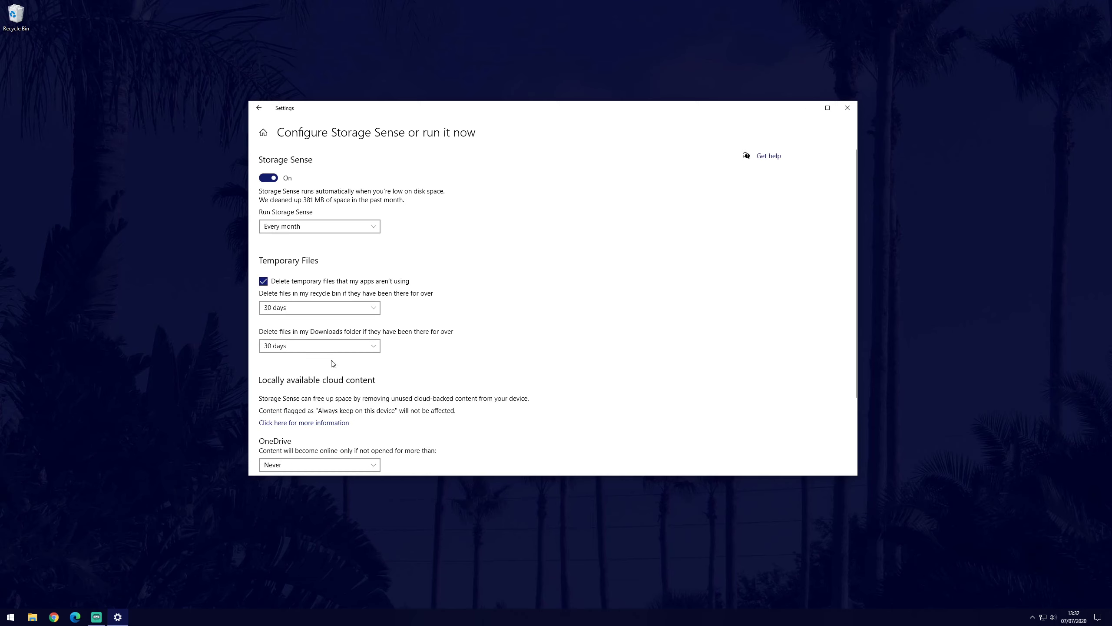
scroll(388, 324, "down", 3)
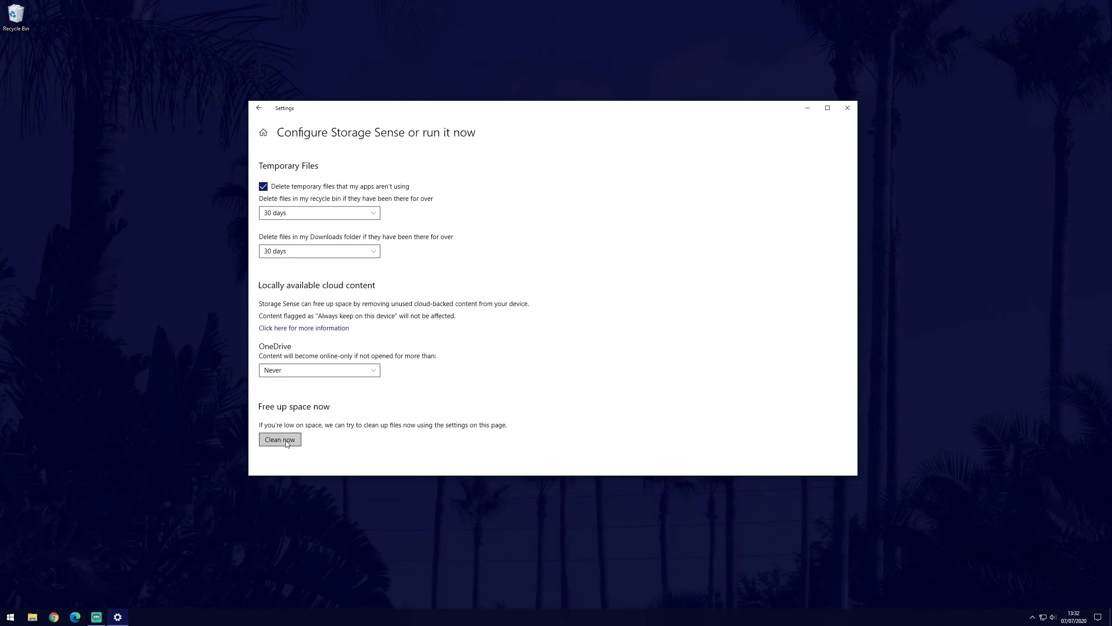
Step: From the storage breakdown, show the uninstall option for Adobe After Effects 2020 on Local Disk (C:), and close Settings
left_click(262, 114)
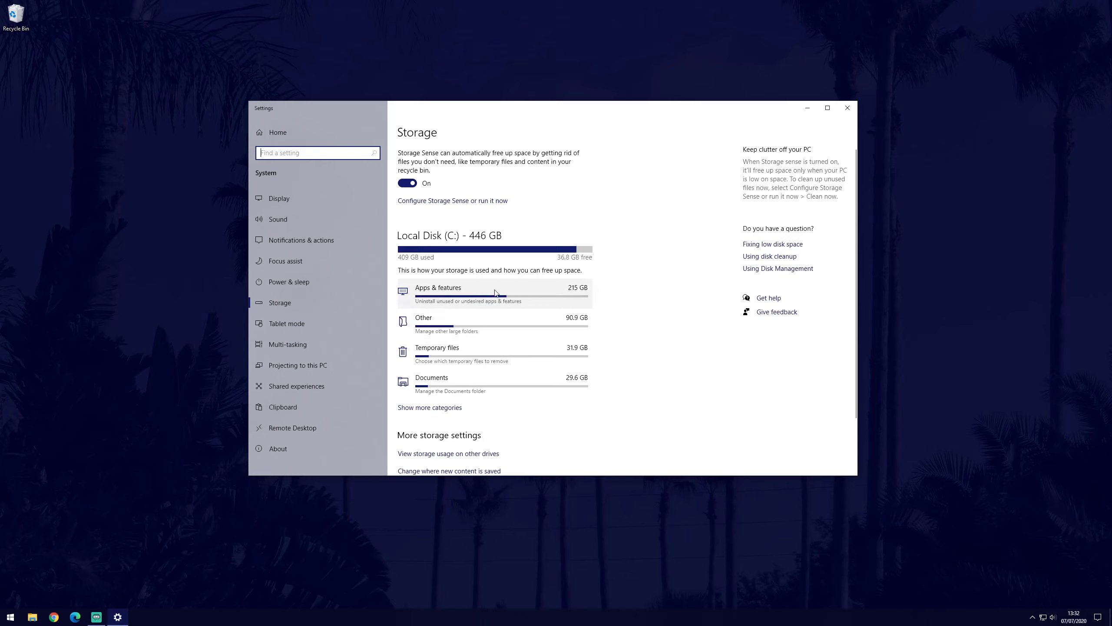
left_click(443, 291)
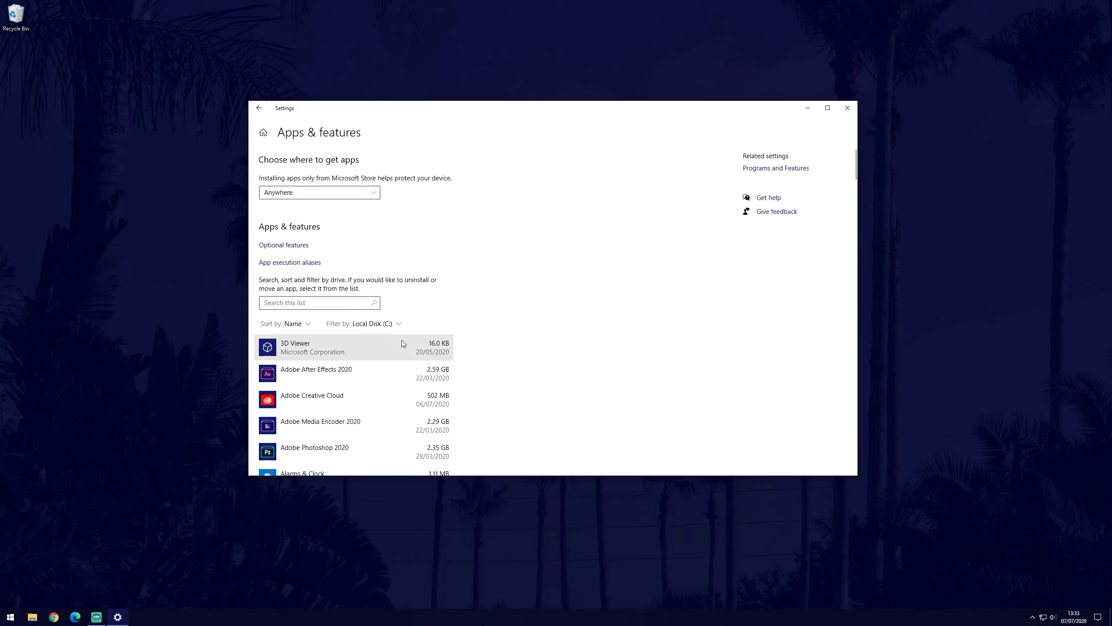
left_click(411, 373)
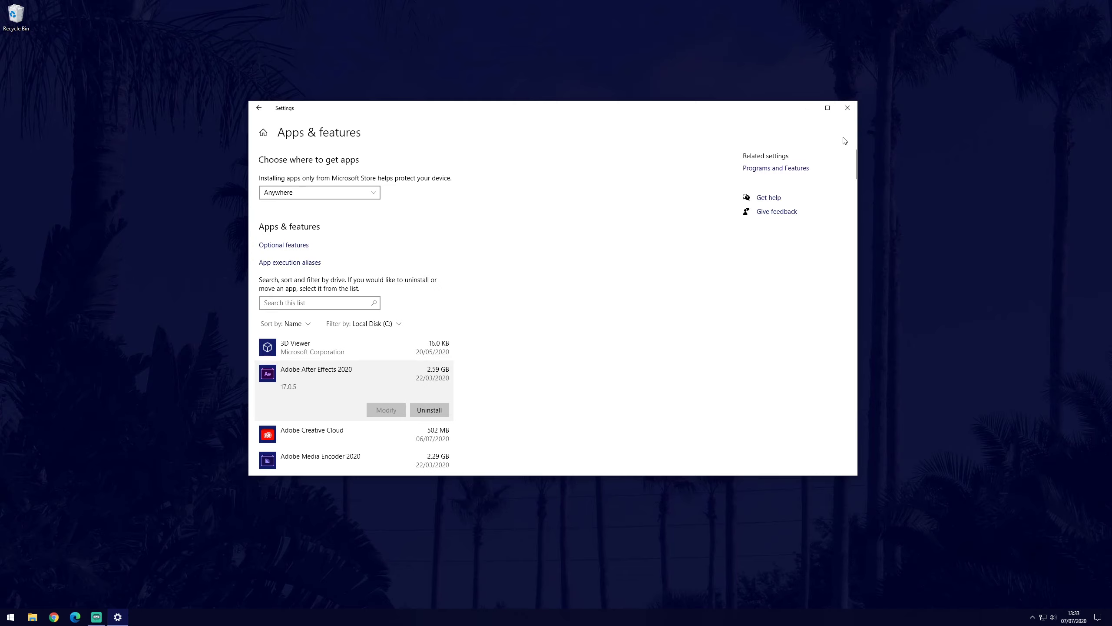
left_click(847, 107)
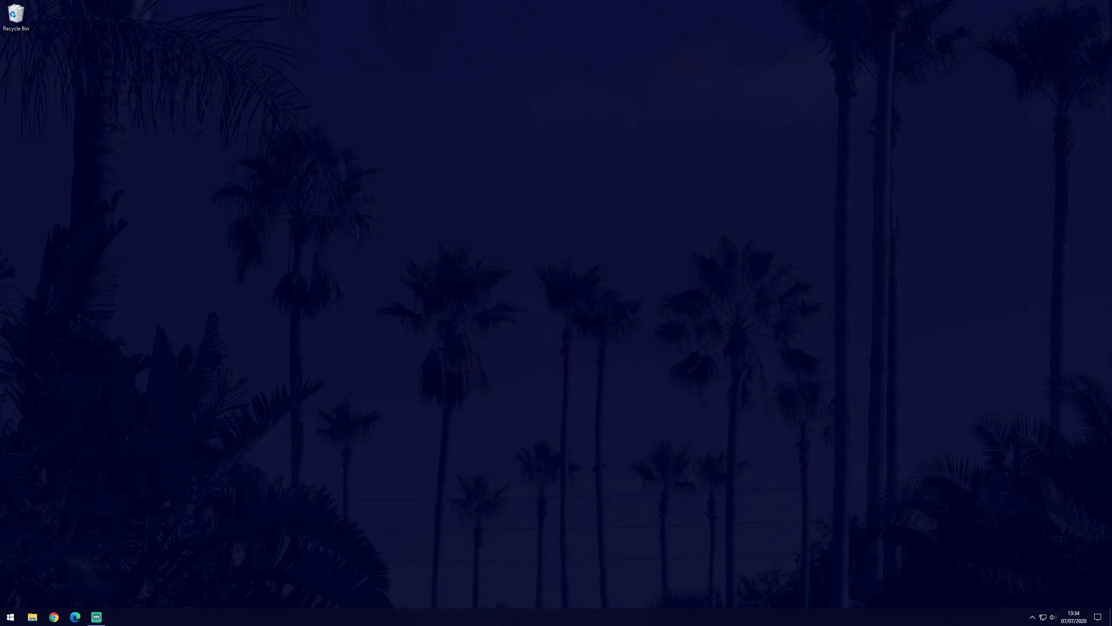
Step: Run Disk Clean-up on drive C: with Temporary Internet Files included and Downloaded Program Files excluded, permanently deleting the selected files
key("super")
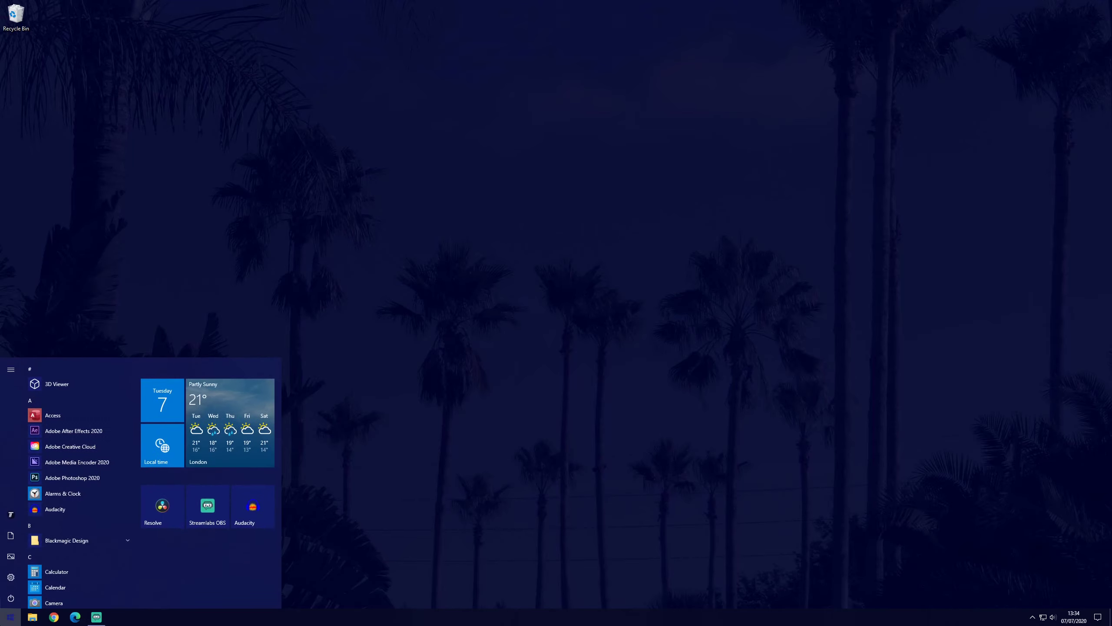
type("disk")
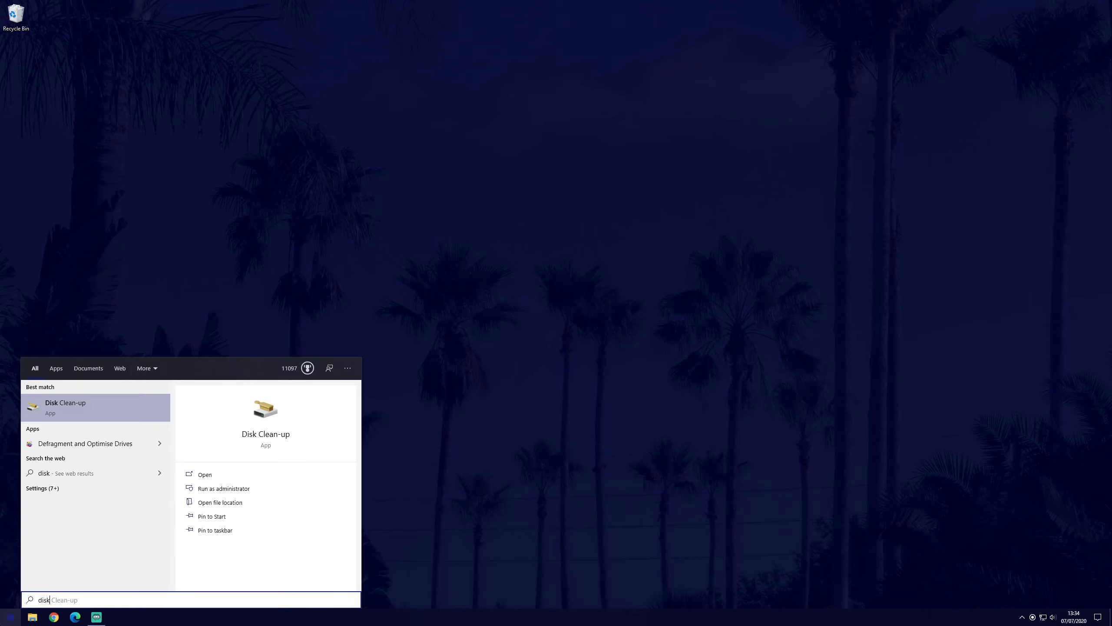
left_click(90, 407)
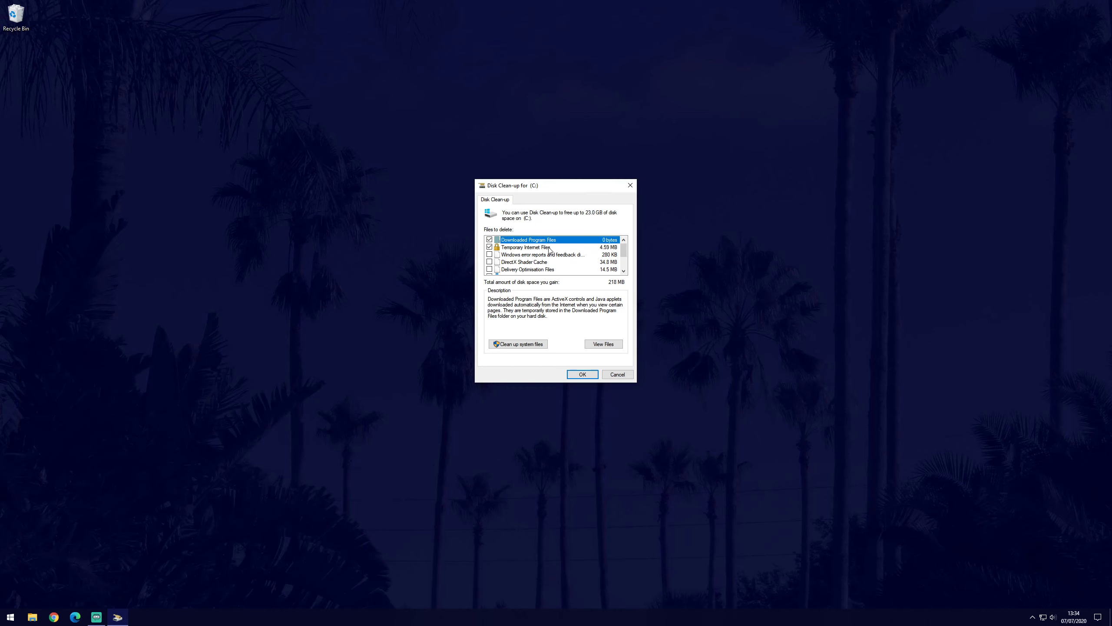
scroll(550, 252, "down", 2)
scroll(545, 263, "up", 2)
left_click(581, 375)
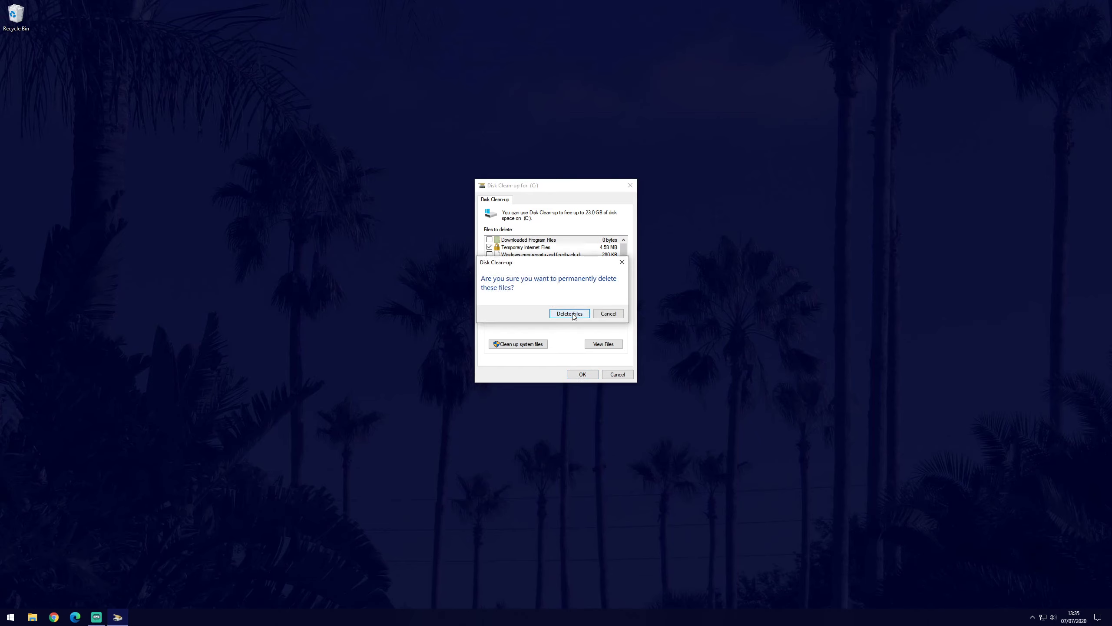
left_click(570, 313)
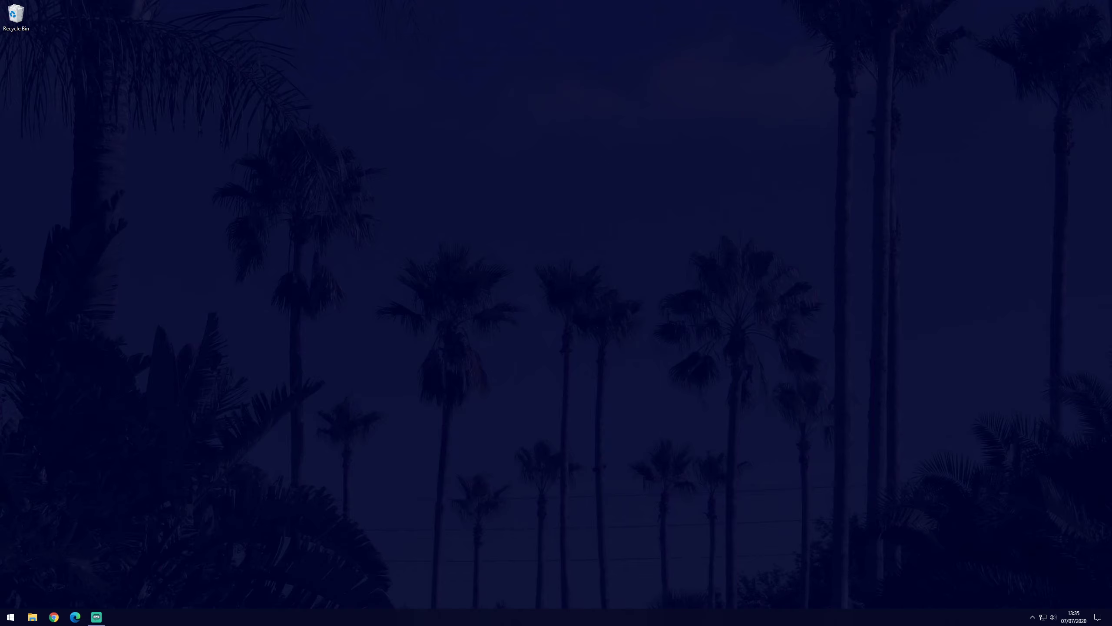
Step: Open Performance Options from the advanced system settings, review the custom visual effects, and accept the dialog
left_click(11, 617)
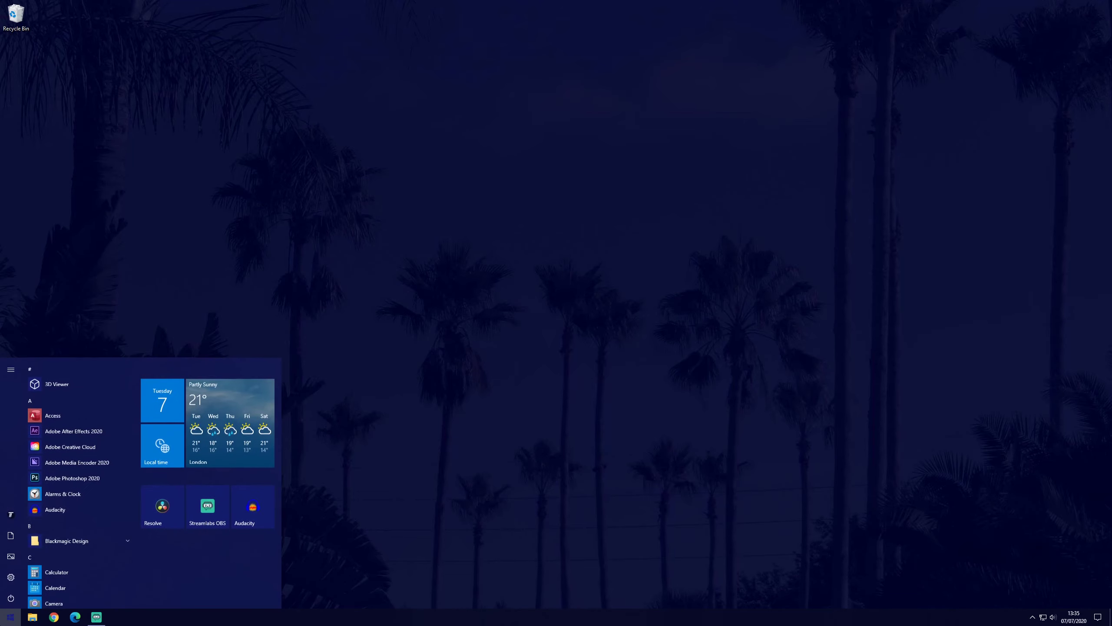
left_click(10, 617)
type("adva")
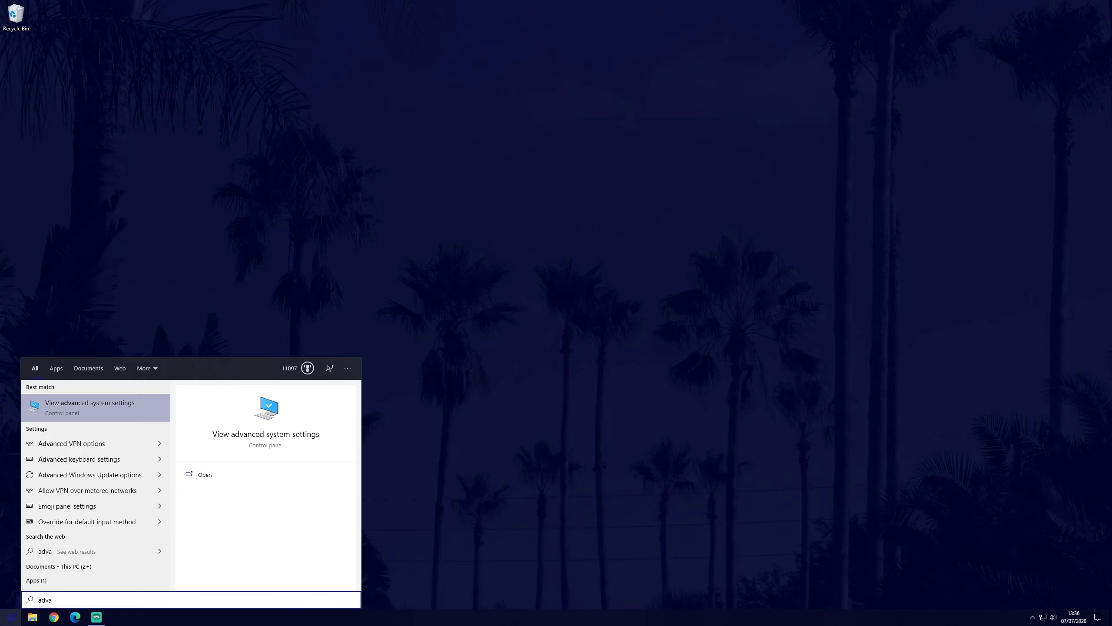
left_click(76, 414)
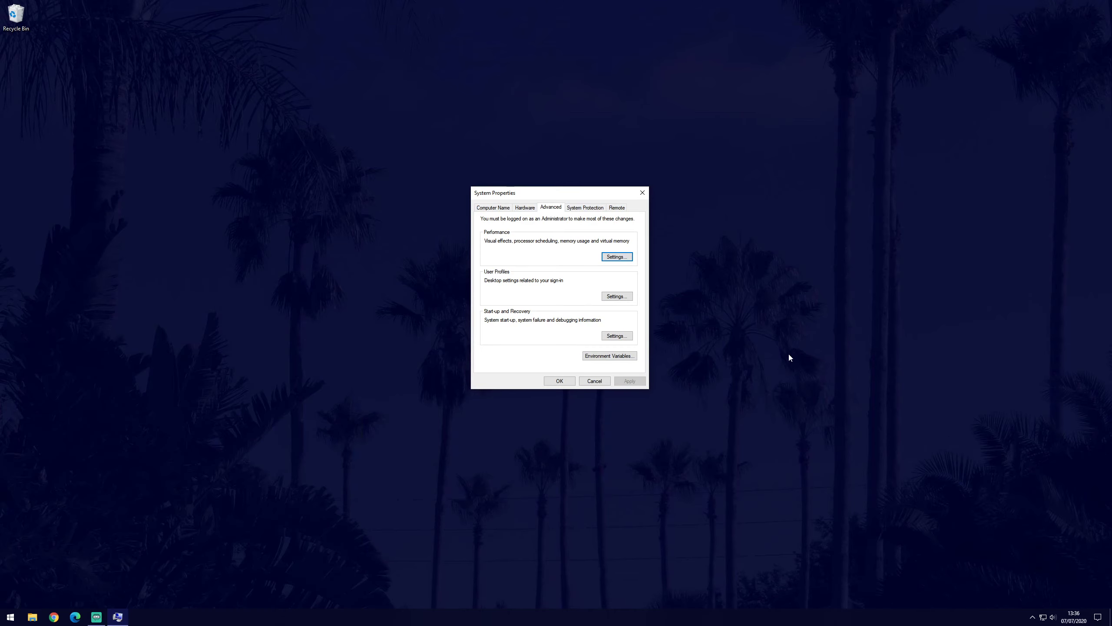
left_click(625, 258)
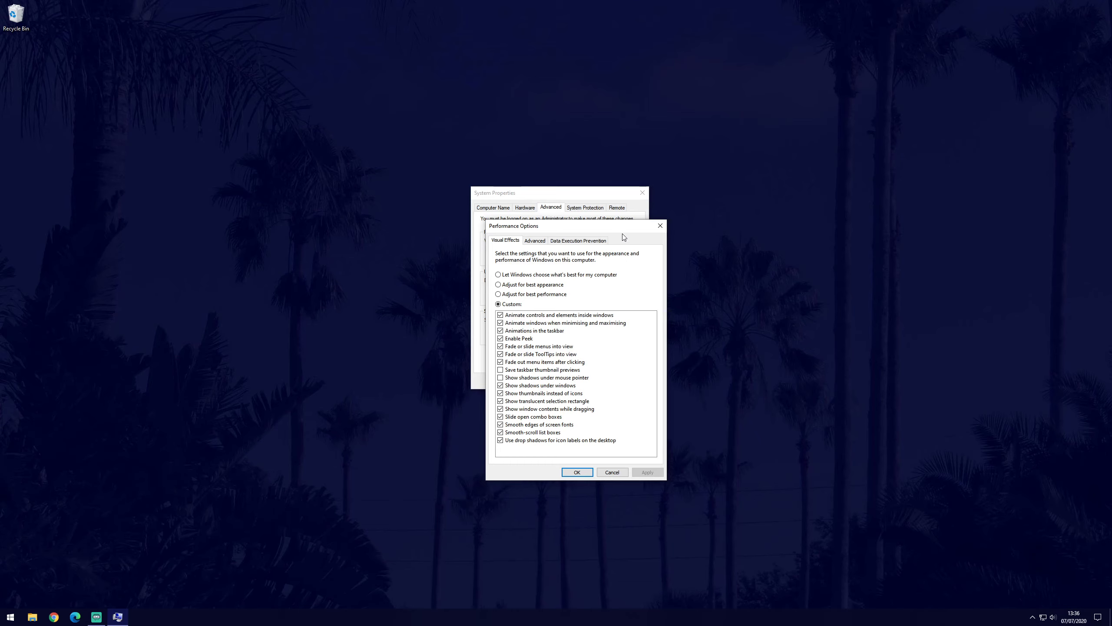
left_click_drag(622, 233, 608, 198)
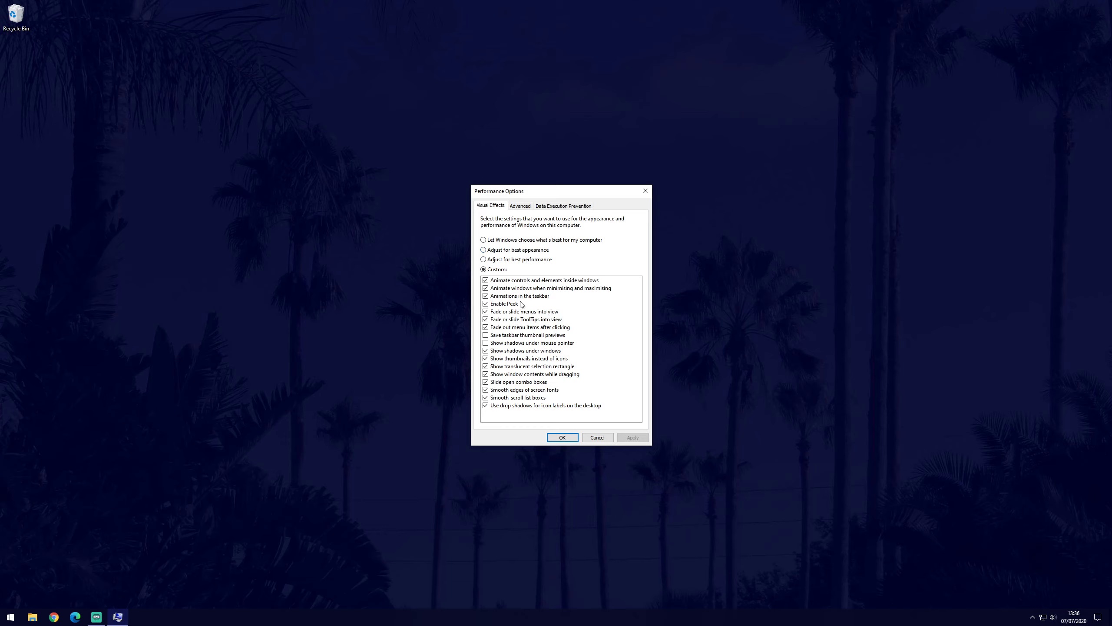
left_click(562, 437)
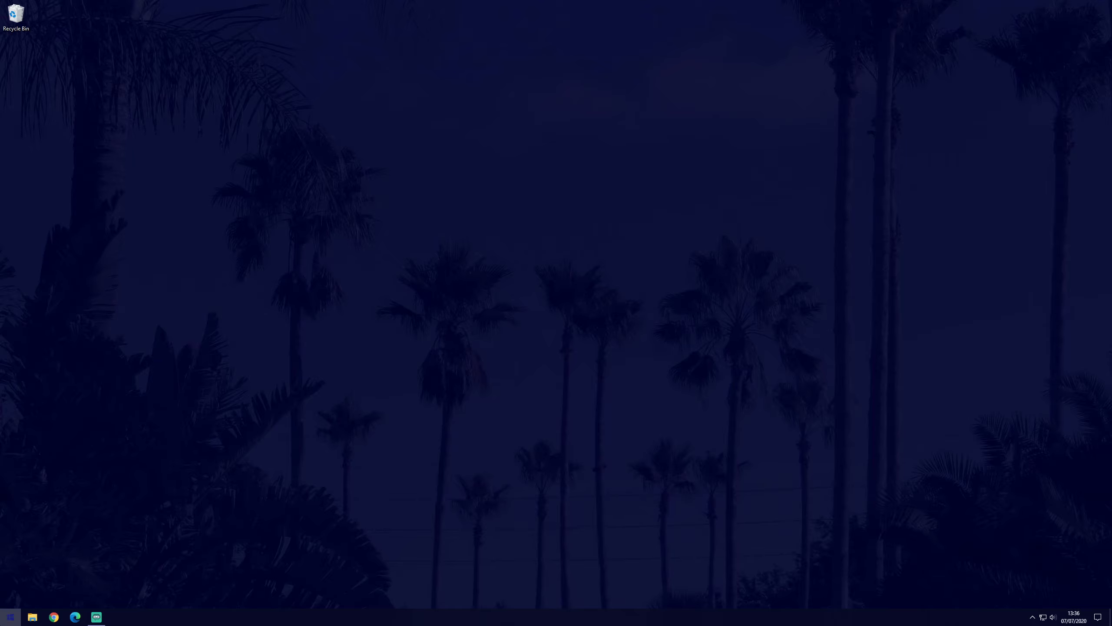
Step: Find Indexing Options and open the included locations for modification
left_click(11, 617)
type("inde")
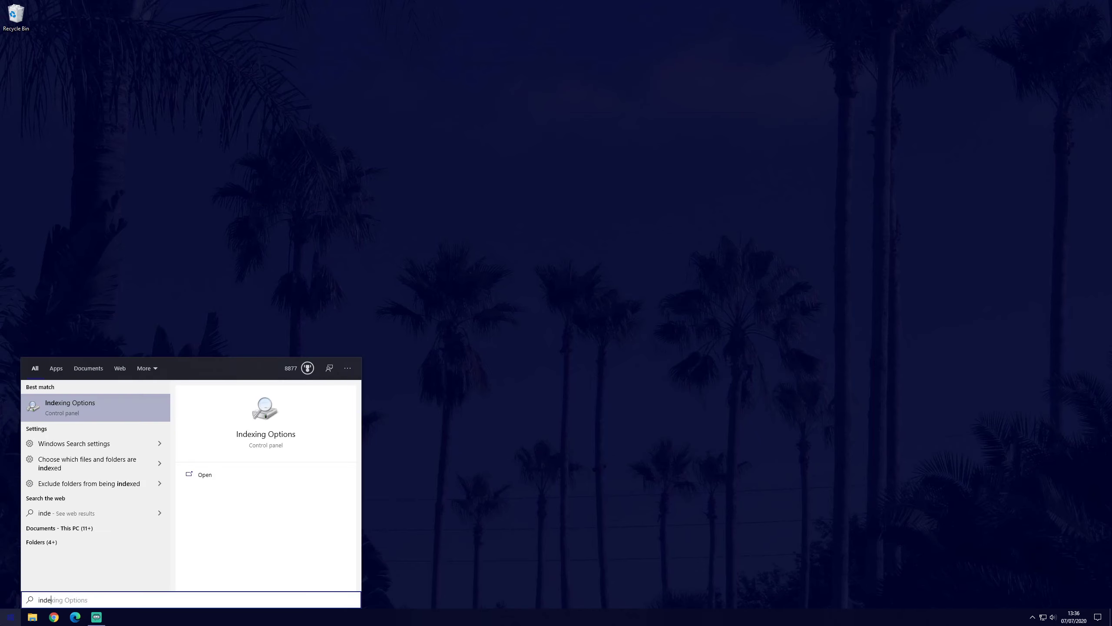
left_click(77, 402)
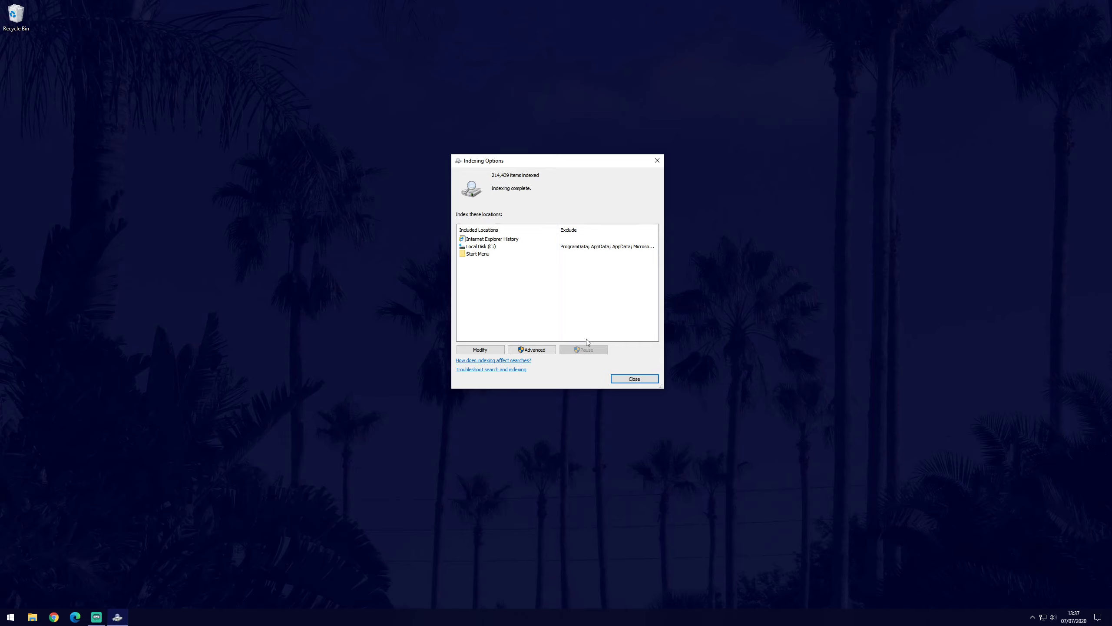
left_click(476, 352)
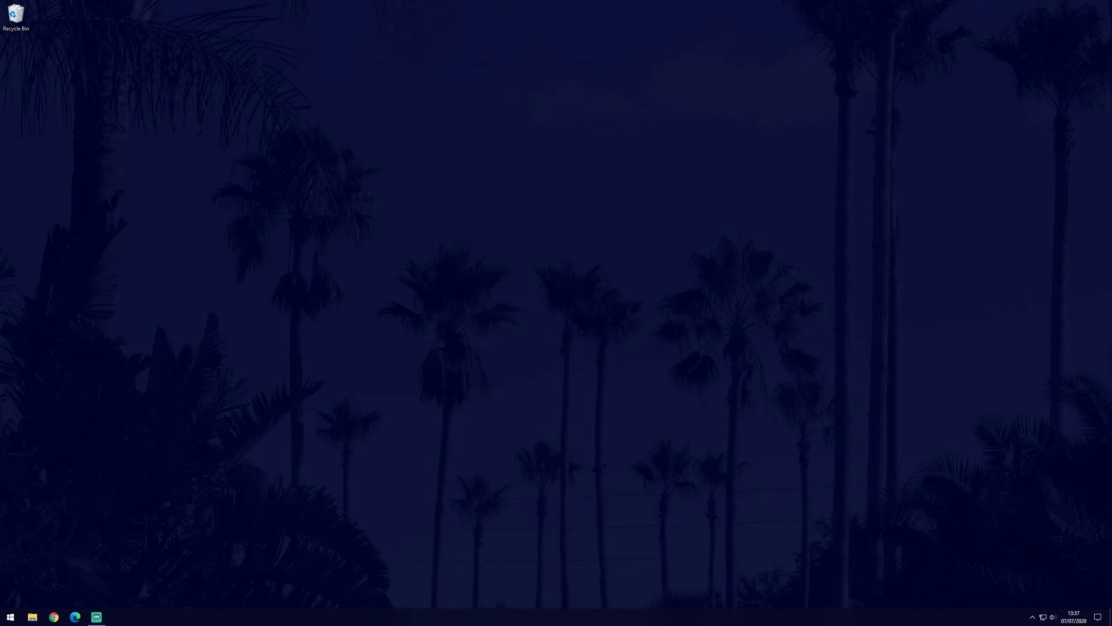
Step: Open the Windows Services console by running services.msc
right_click(10, 617)
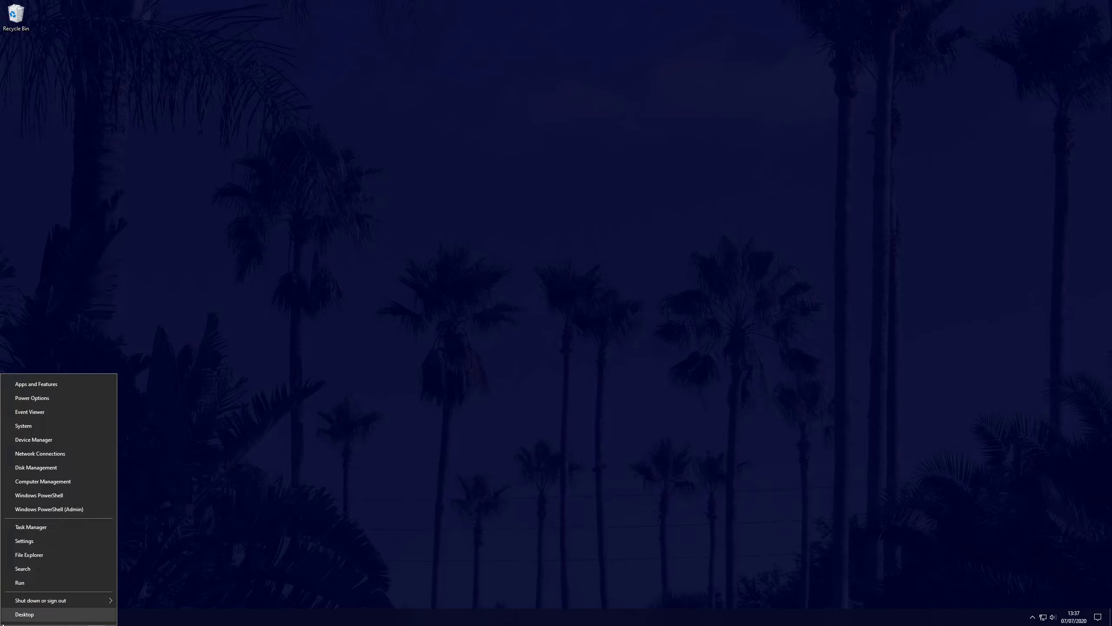
left_click(21, 590)
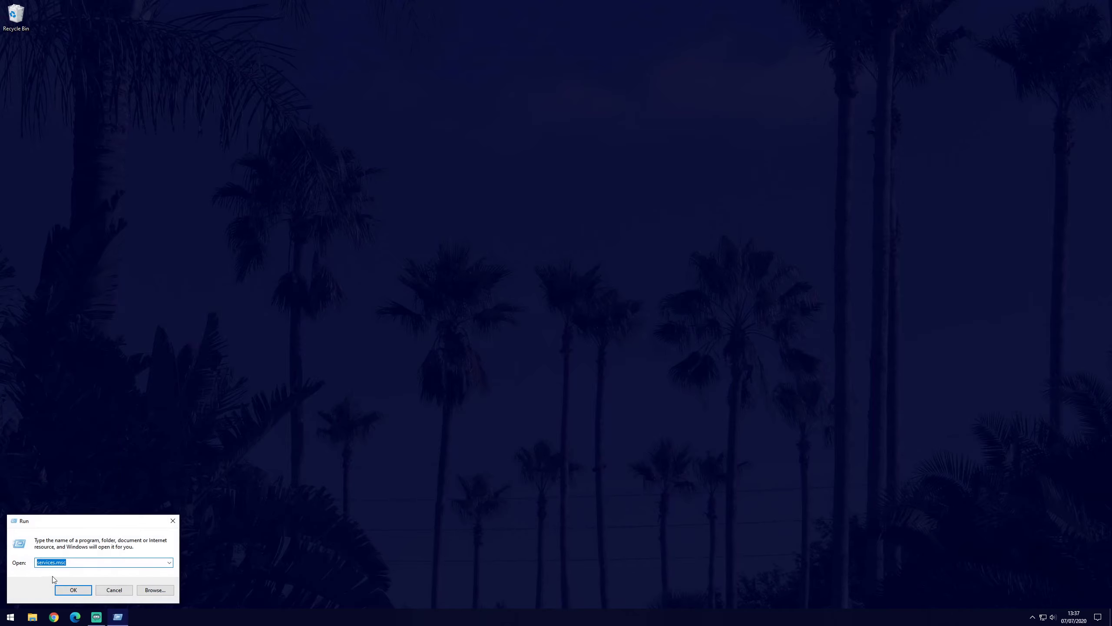
left_click(38, 564)
left_click_drag(39, 564, 70, 563)
left_click(70, 563)
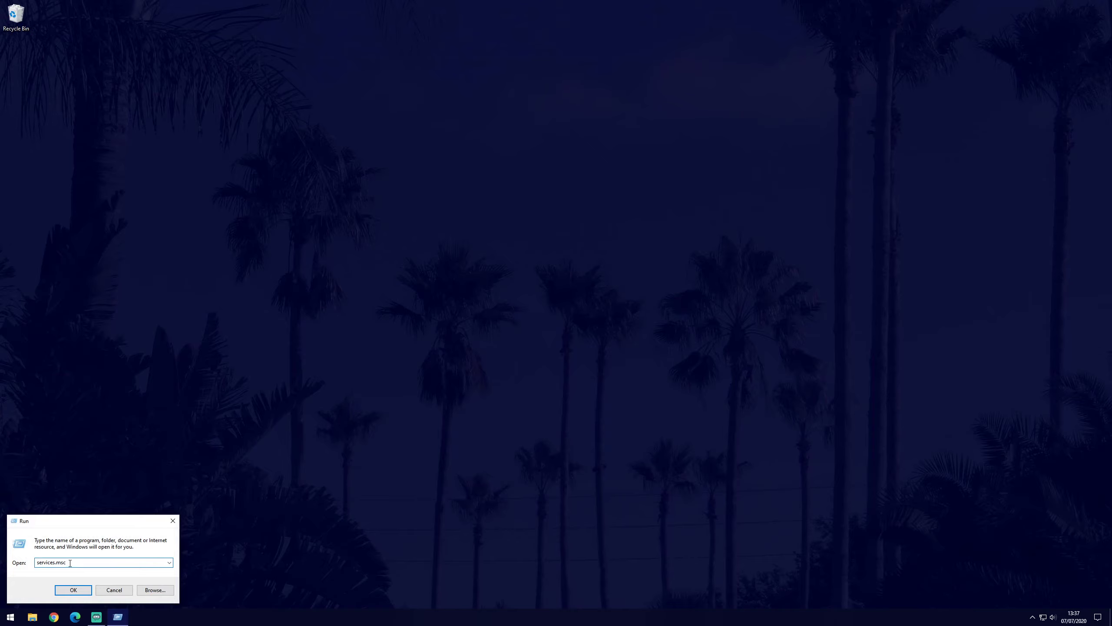
left_click(70, 590)
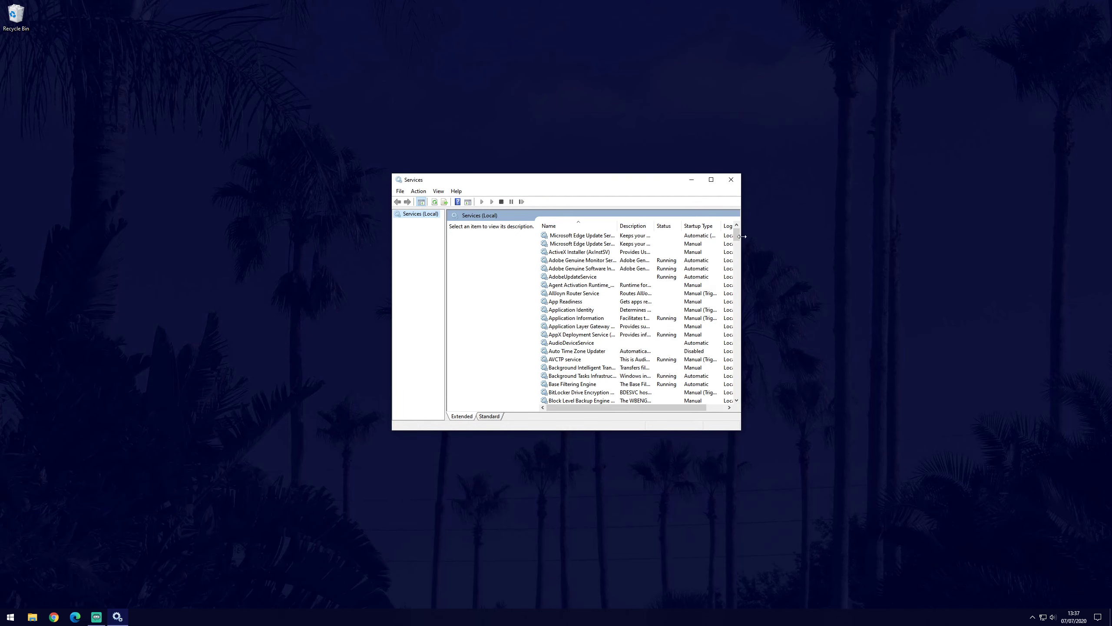
Step: Set the Windows Search service's startup type to Disabled, stop the service, and apply the change
left_click_drag(737, 235, 737, 381)
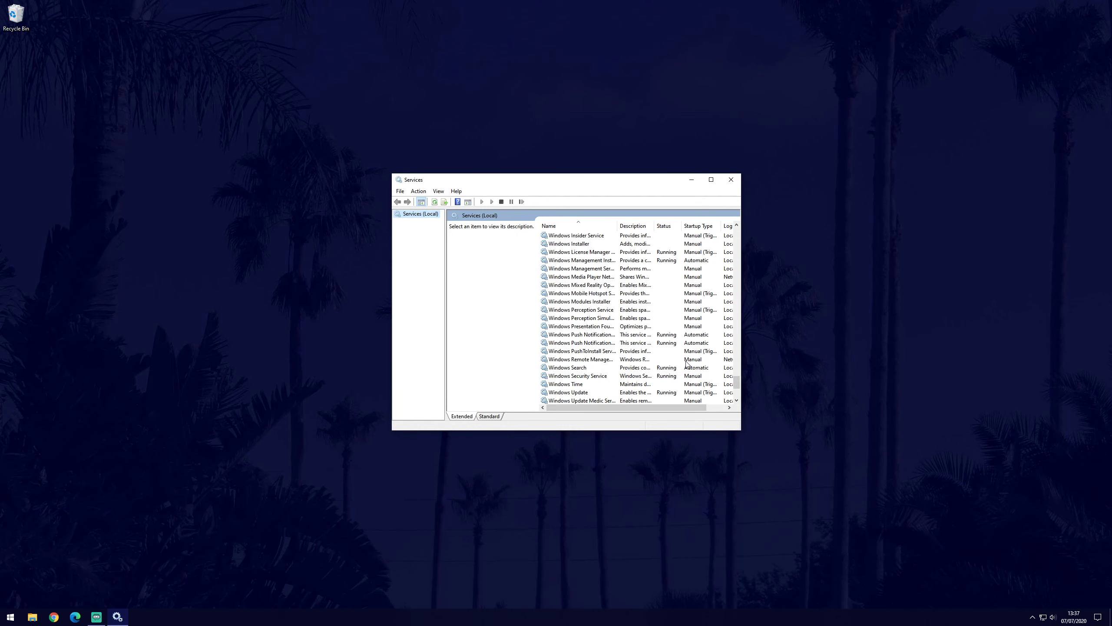
double_click(574, 368)
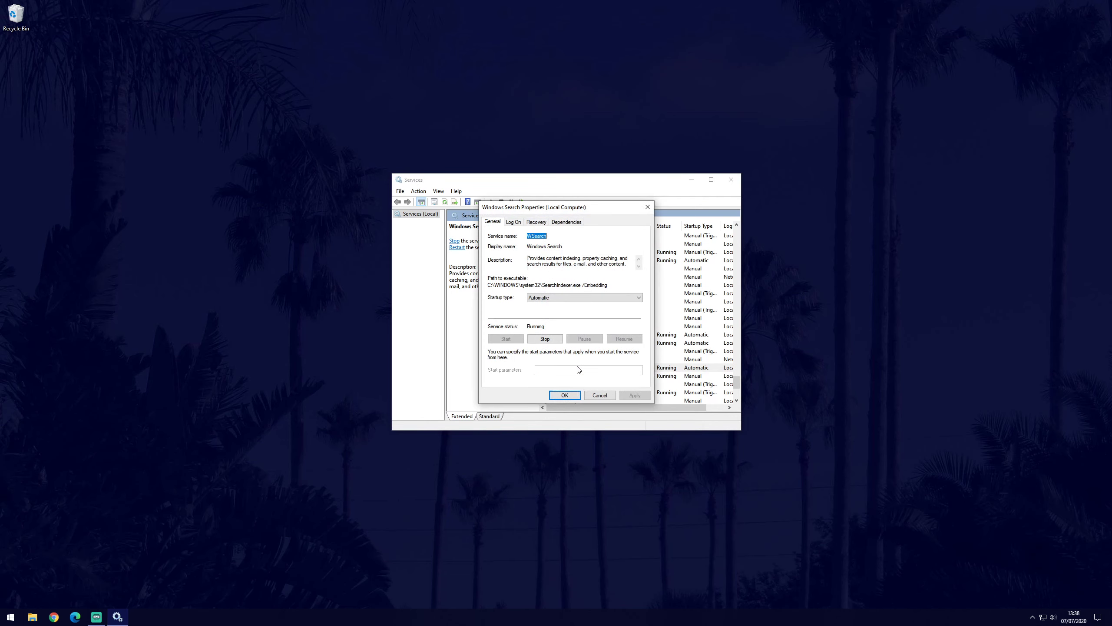
left_click(552, 297)
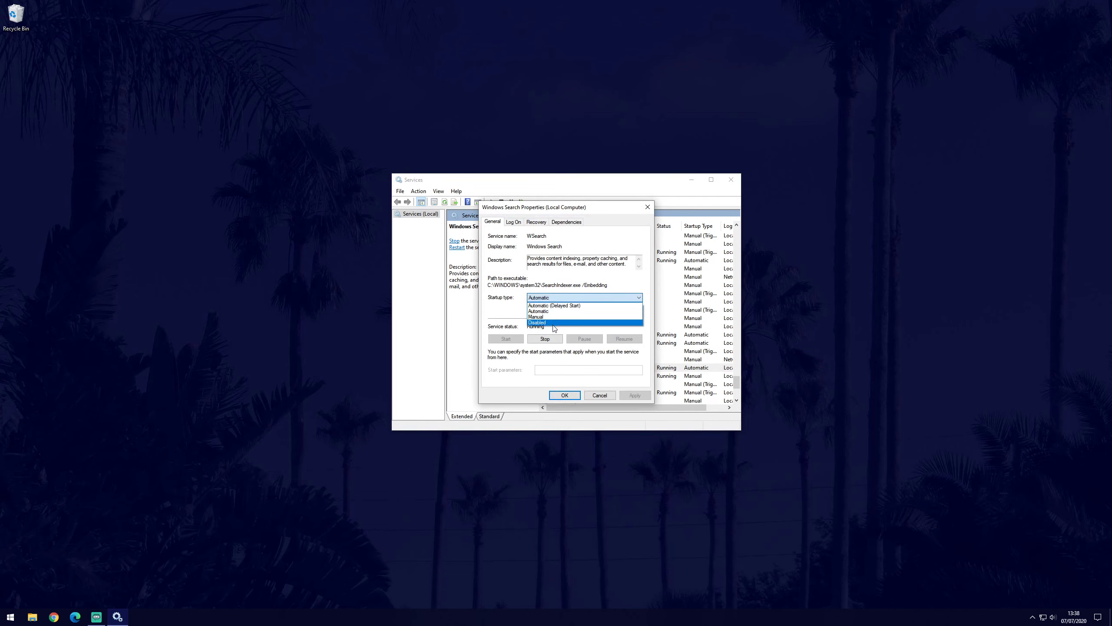
left_click(554, 317)
left_click(545, 339)
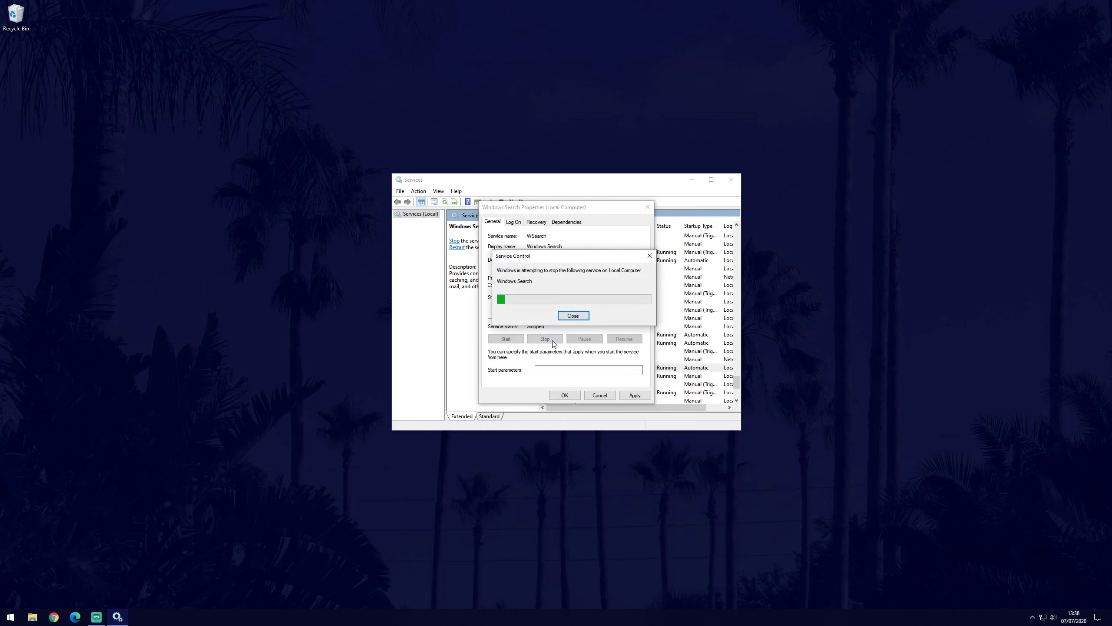
left_click(635, 395)
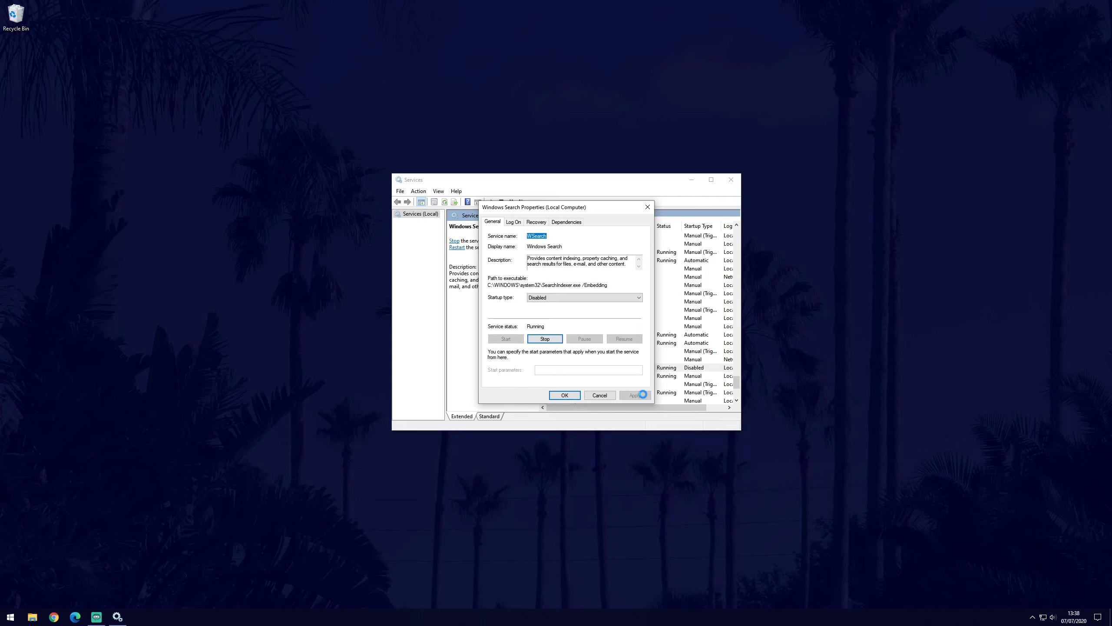
left_click(647, 207)
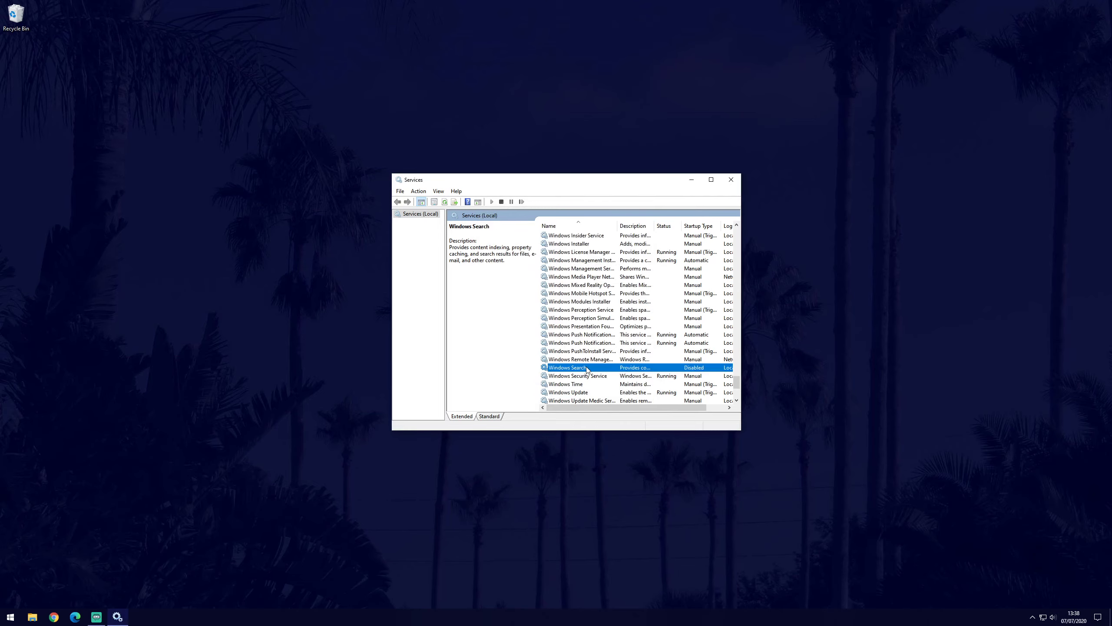
Step: Set the Windows Search service's startup type back to Automatic, apply it, and start the service
double_click(587, 369)
left_click(573, 298)
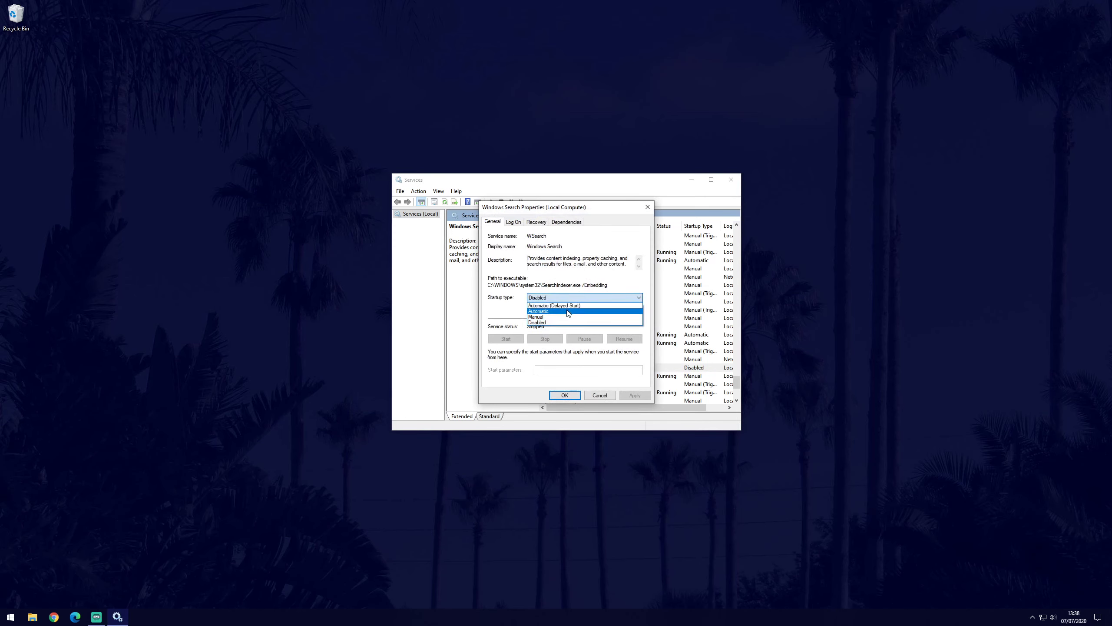
left_click(567, 311)
left_click(634, 395)
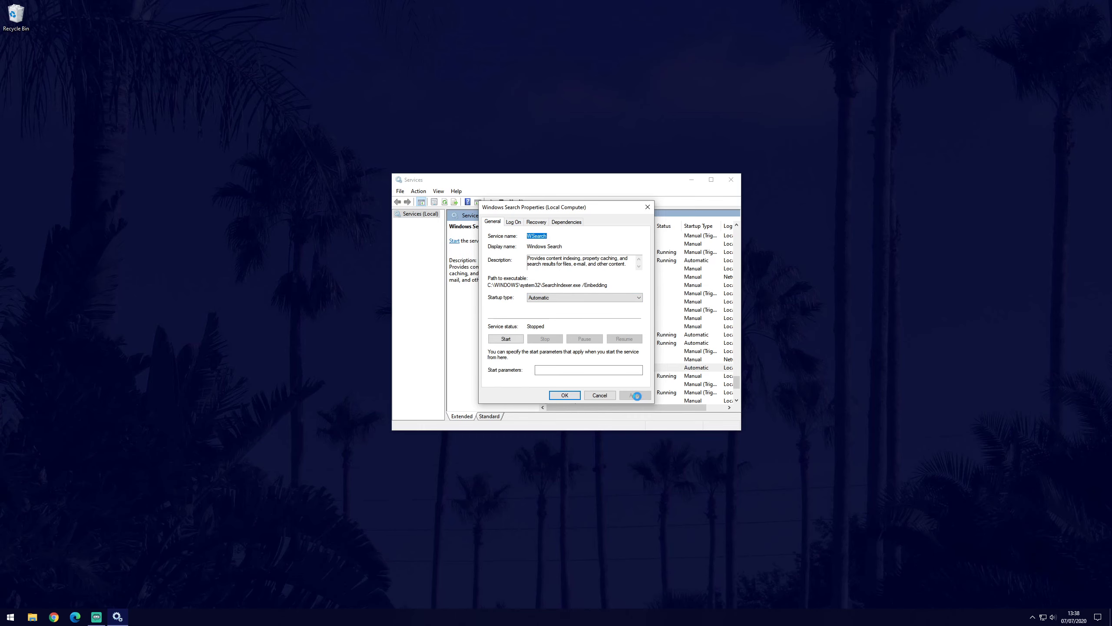
left_click(518, 341)
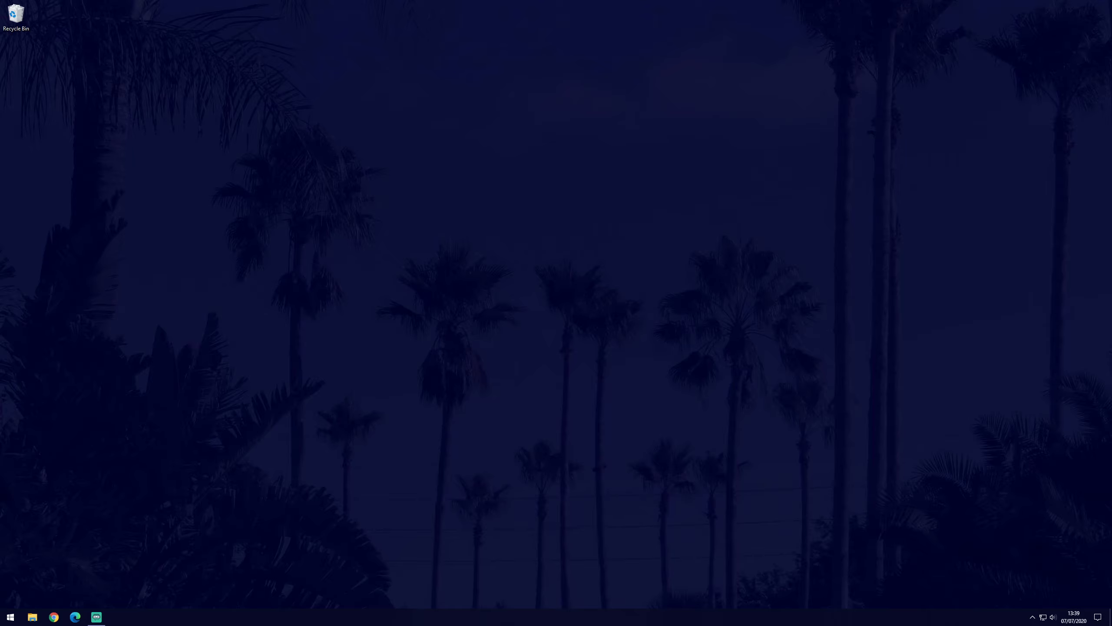
Step: Search for Windows Security and open it
left_click(10, 616)
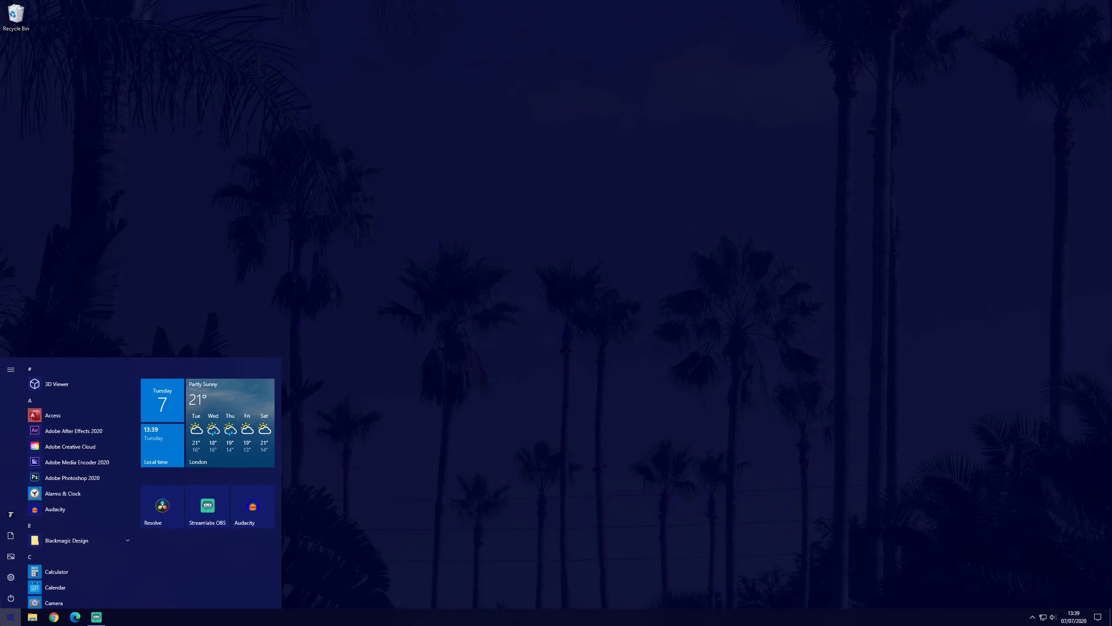
left_click(10, 617)
key("super")
type("windows")
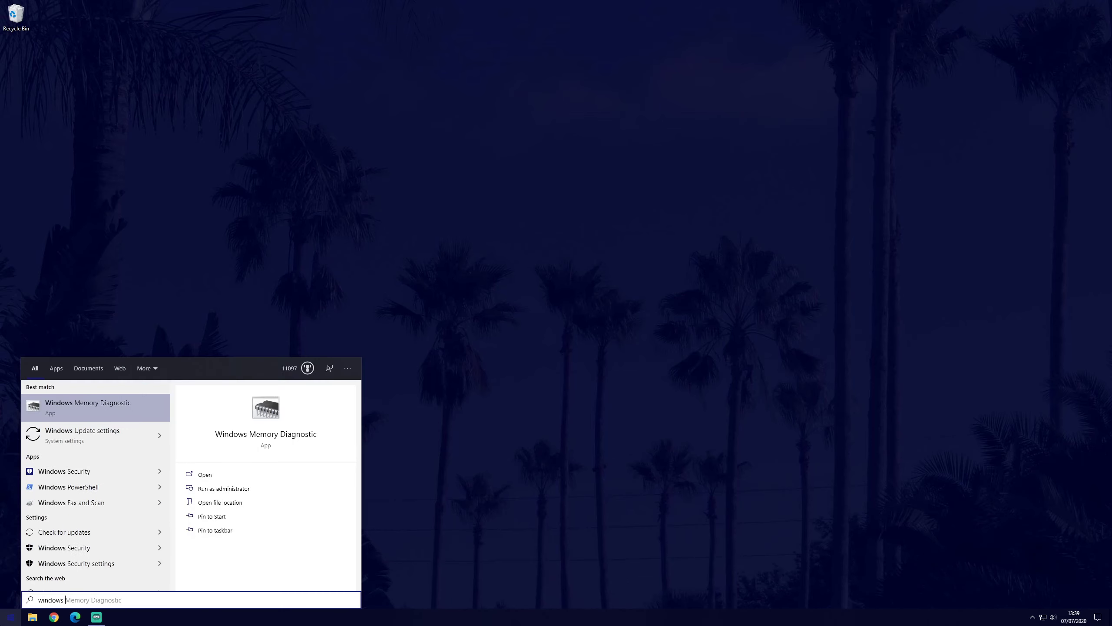
type("sec")
left_click(72, 407)
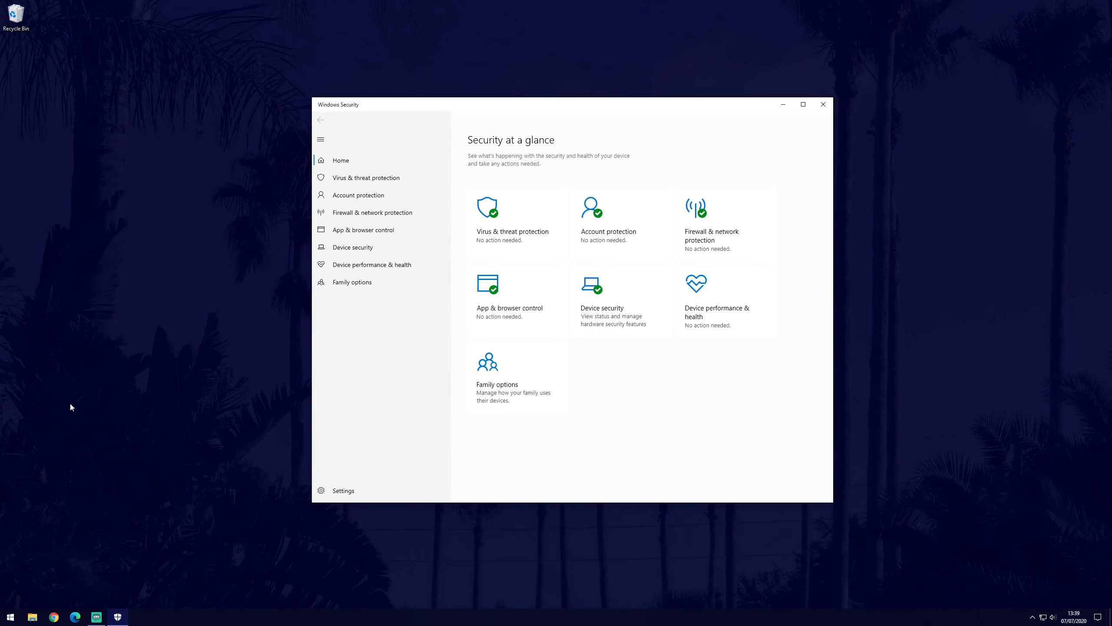
Step: Open the scan options under Virus & threat protection and select Full scan
left_click(387, 178)
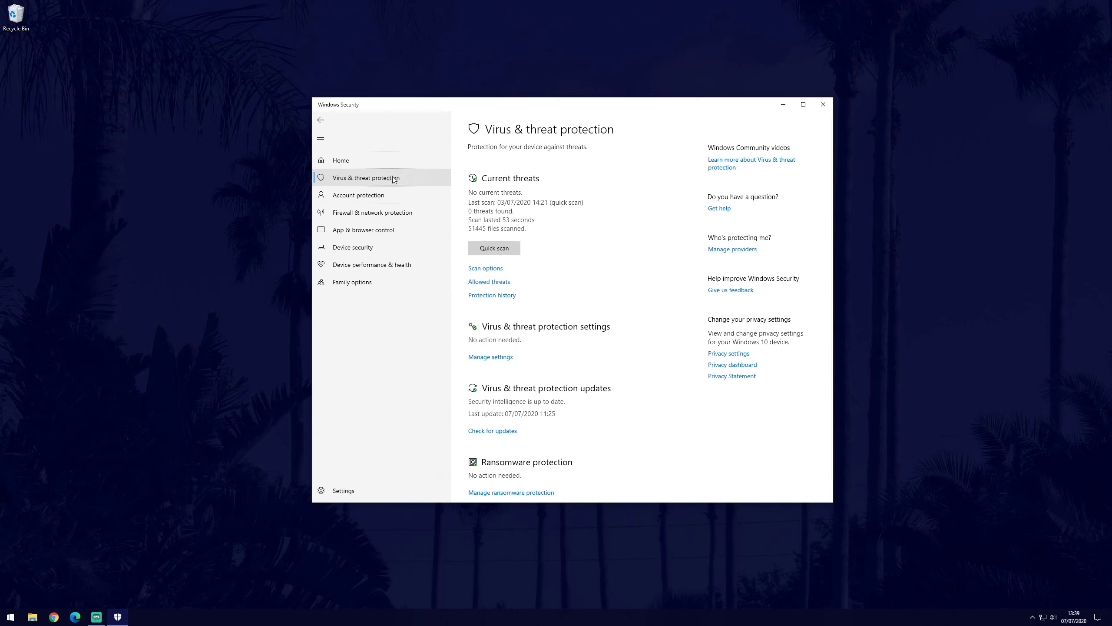
left_click(492, 270)
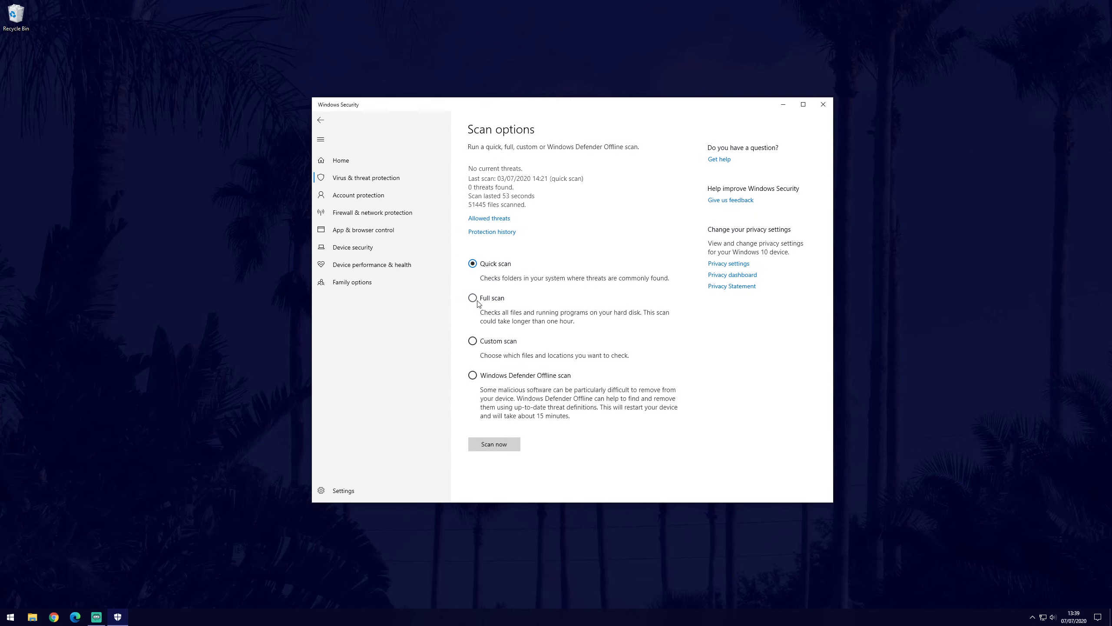
left_click(478, 301)
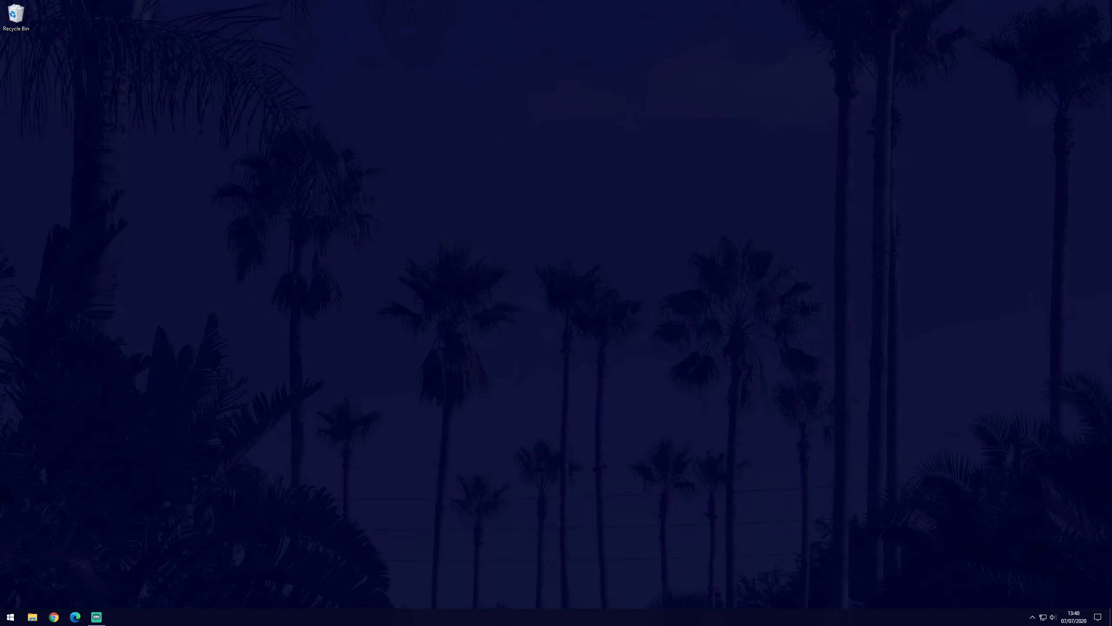
Step: Open Power Options in Control Panel's System and Security, and unlock the currently unavailable power button and shut-down settings
key("super")
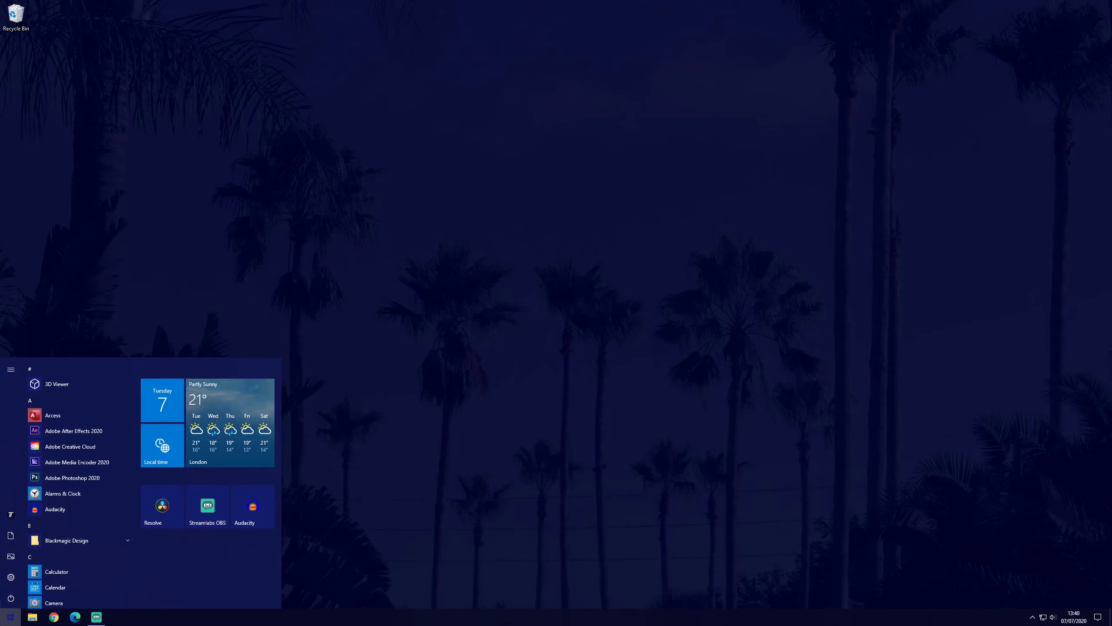
type("control")
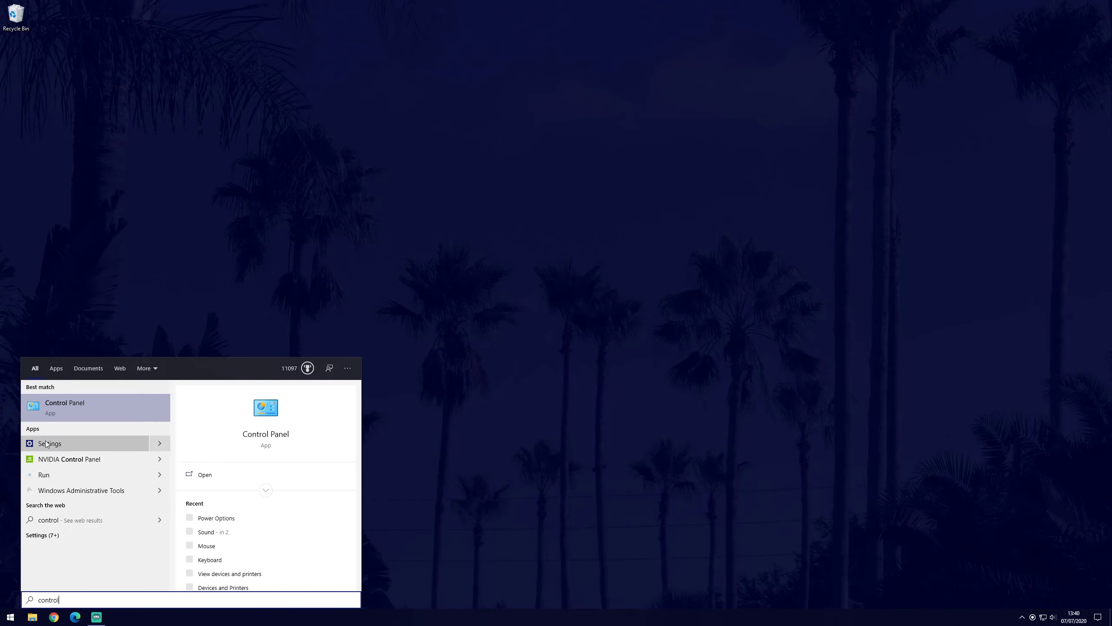
left_click(84, 404)
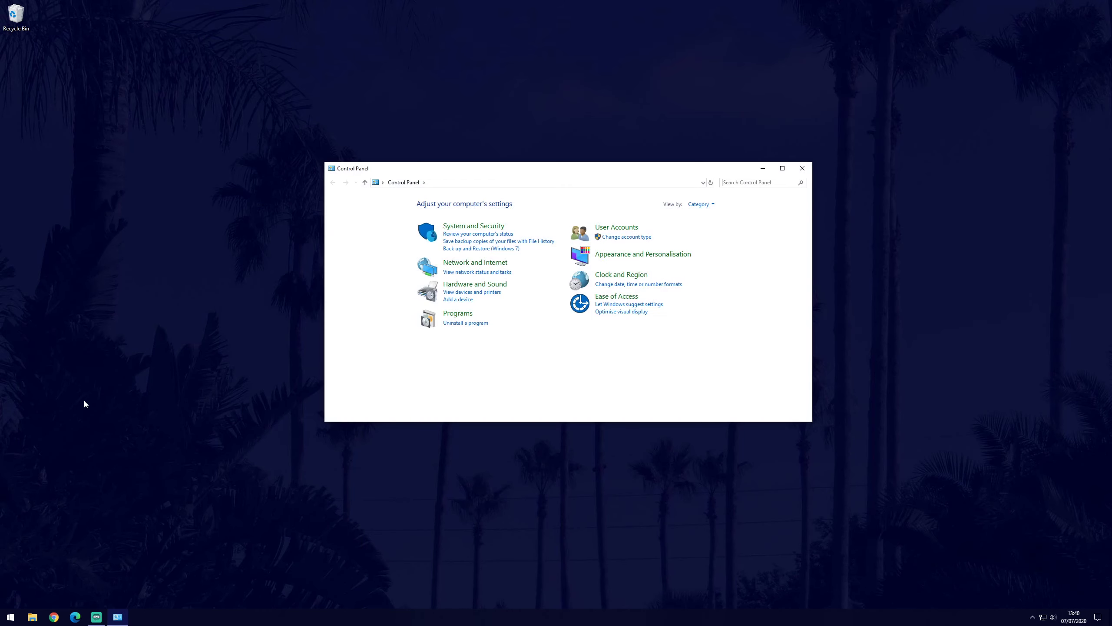
left_click(468, 226)
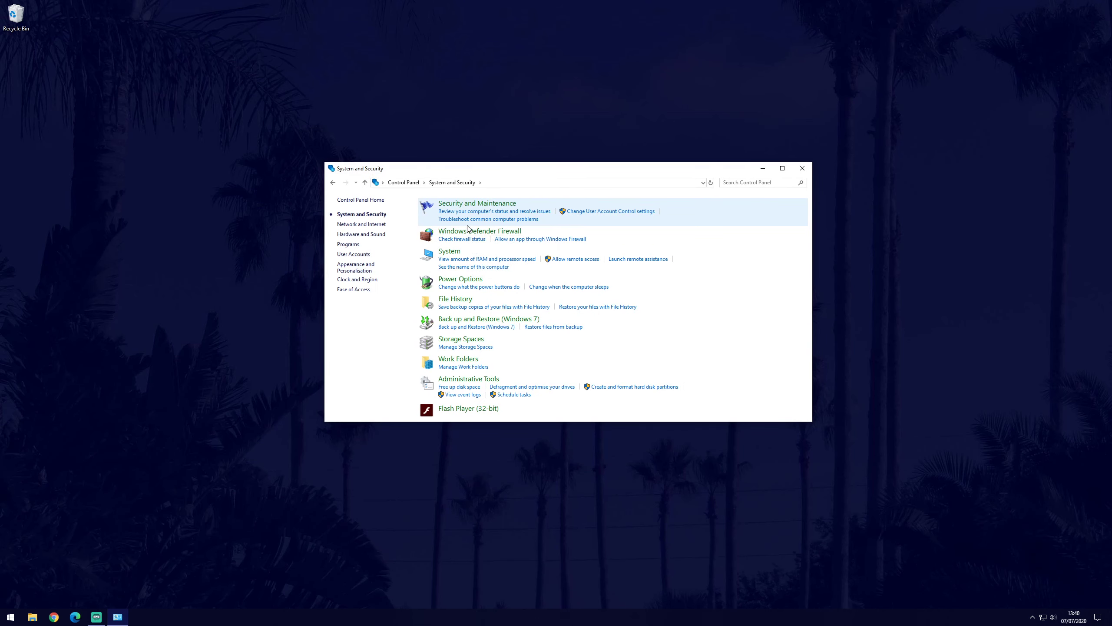
left_click(460, 279)
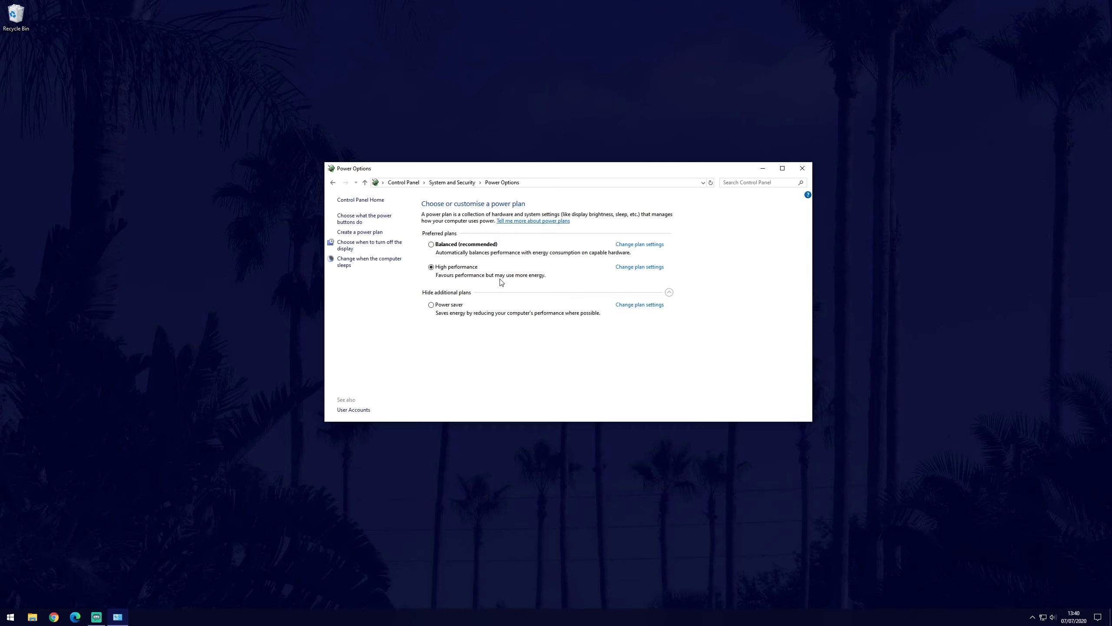
left_click(354, 222)
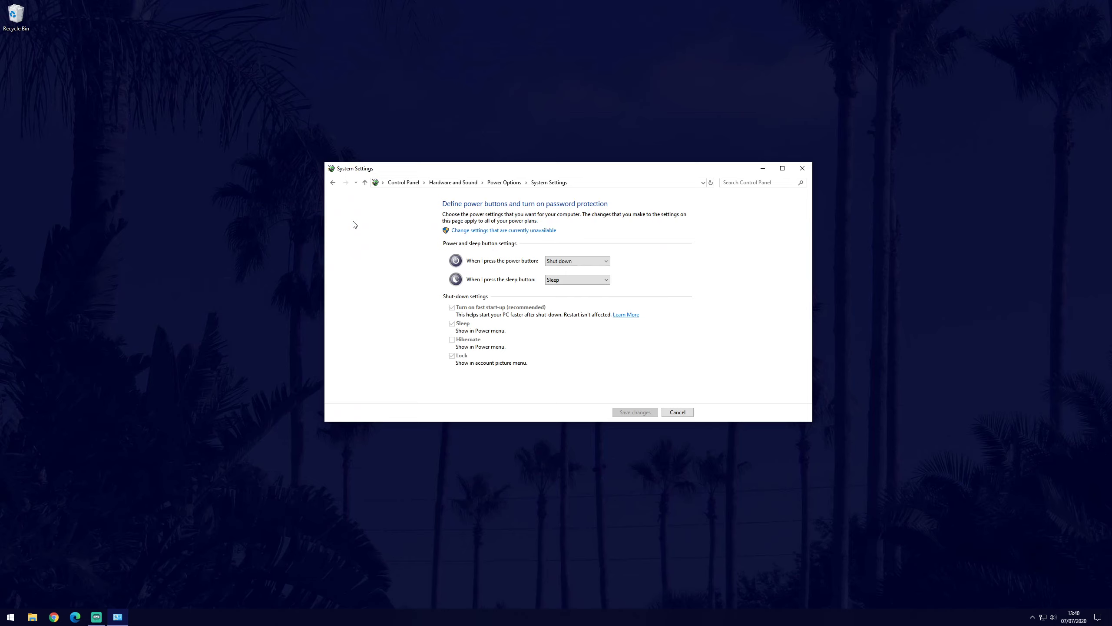
left_click(539, 230)
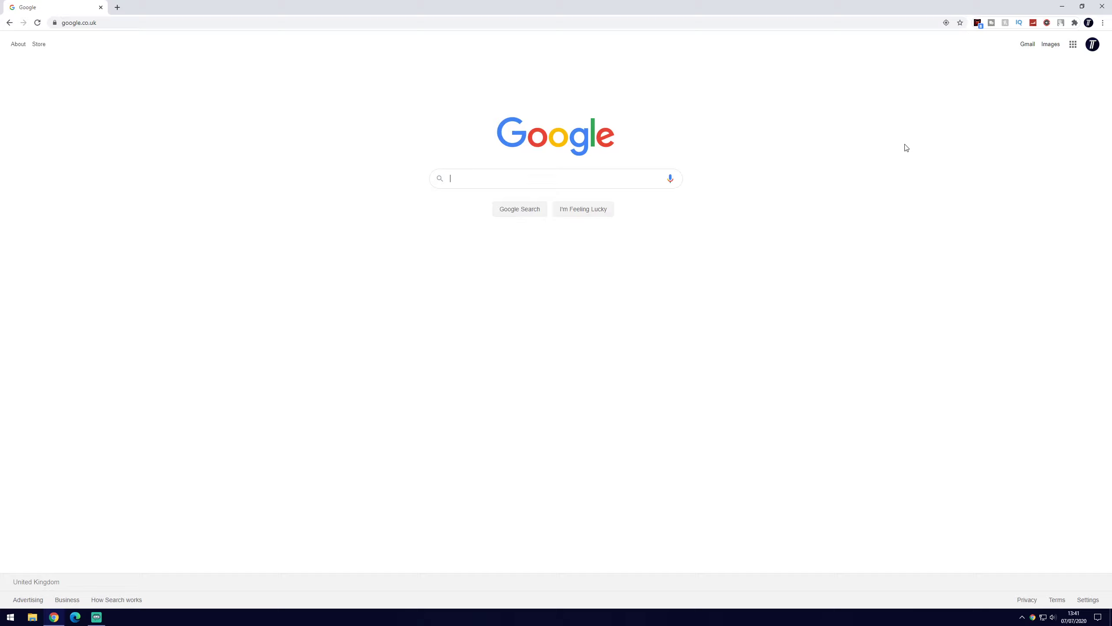
Step: Show the management options for an installed browser extension in Google Chrome
right_click(991, 22)
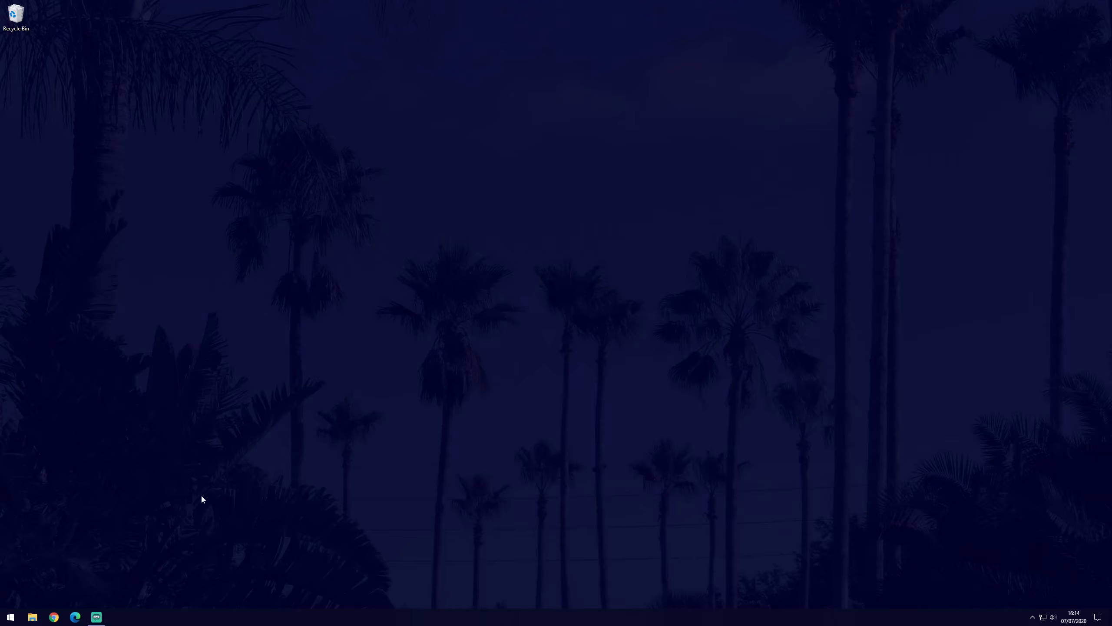
Step: Open Update & Security in Windows Settings and check for Windows updates
left_click(10, 616)
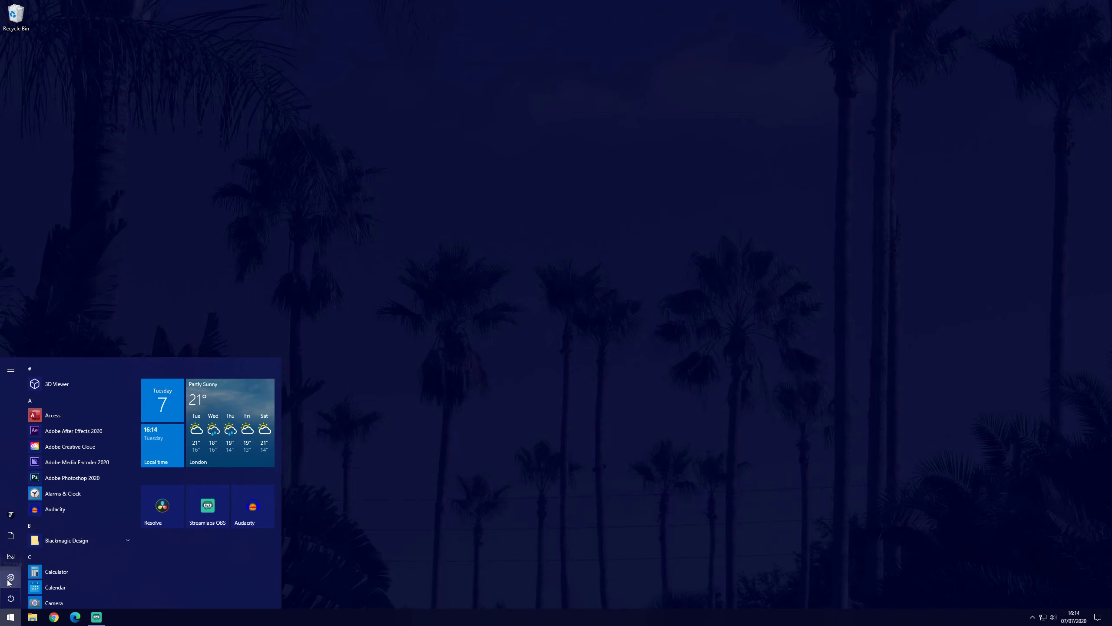
left_click(8, 578)
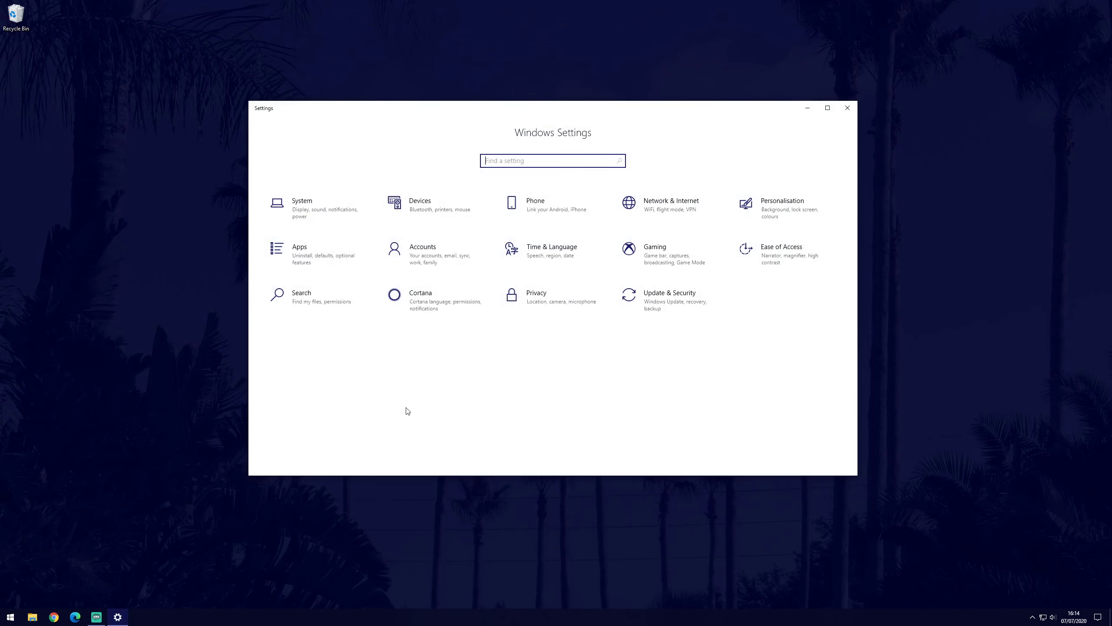
left_click(667, 308)
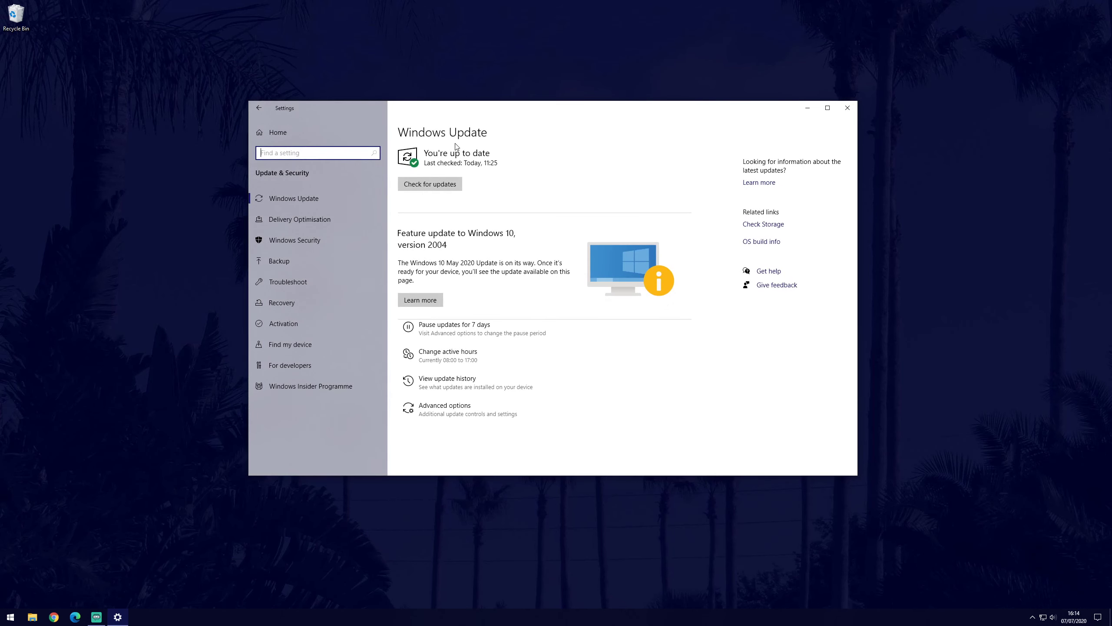
left_click(436, 188)
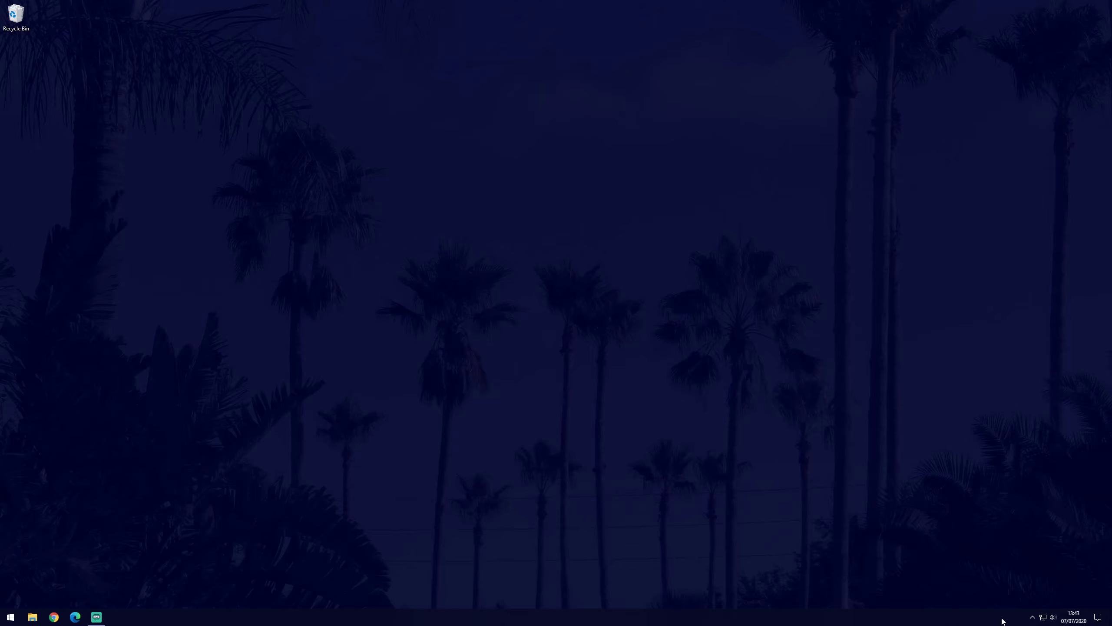
Step: Exit Google Chrome running in the background from the hidden system tray apps
left_click(1032, 617)
right_click(1034, 583)
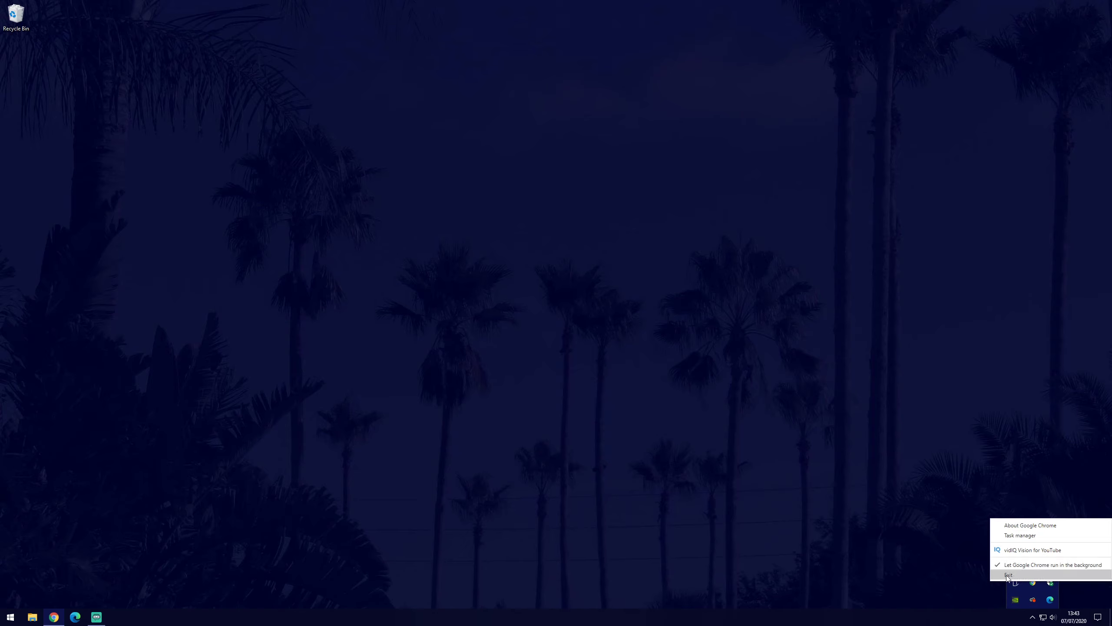
left_click(1030, 576)
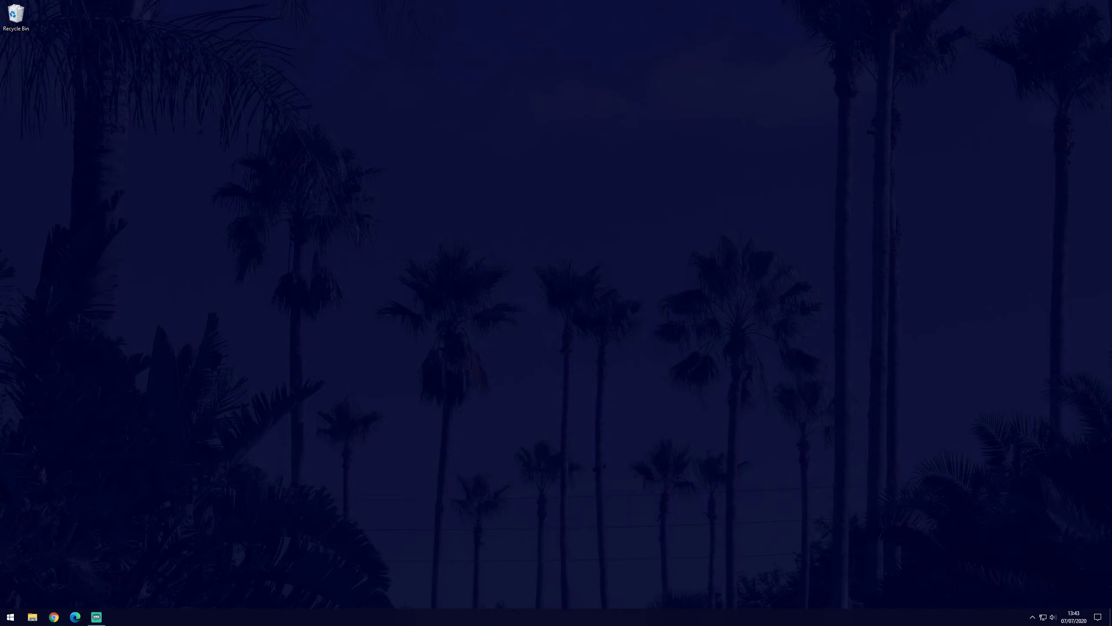